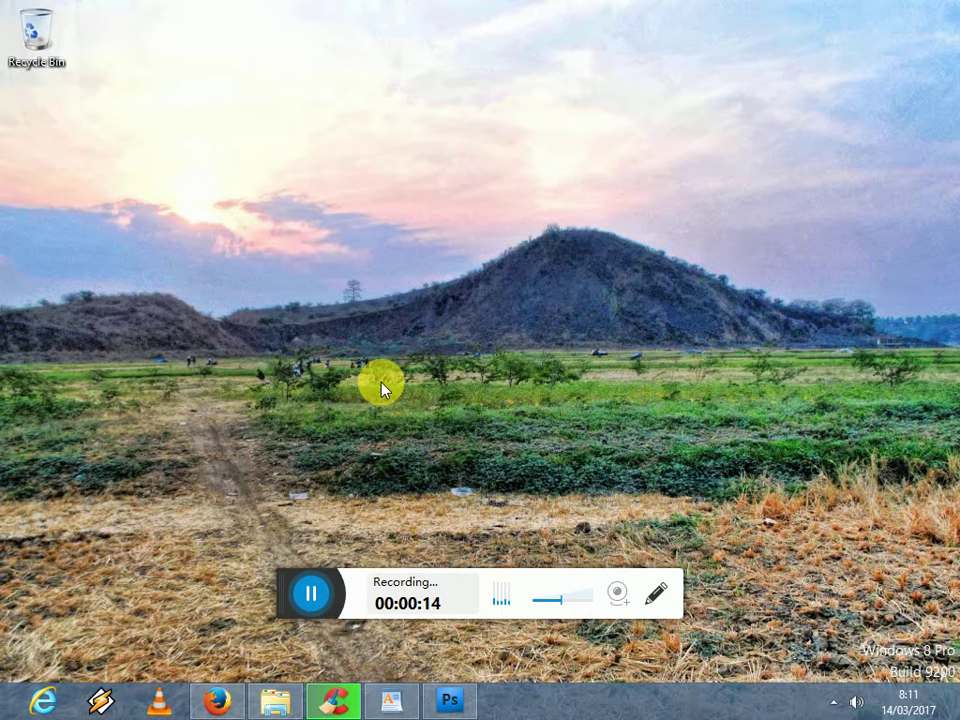
Bring up the 'JANGAN LUPA DI LIKE DAN SUBSCRIBE' WordPad document and highlight its words
{"action": "left_click", "coordinate": [390, 698]}
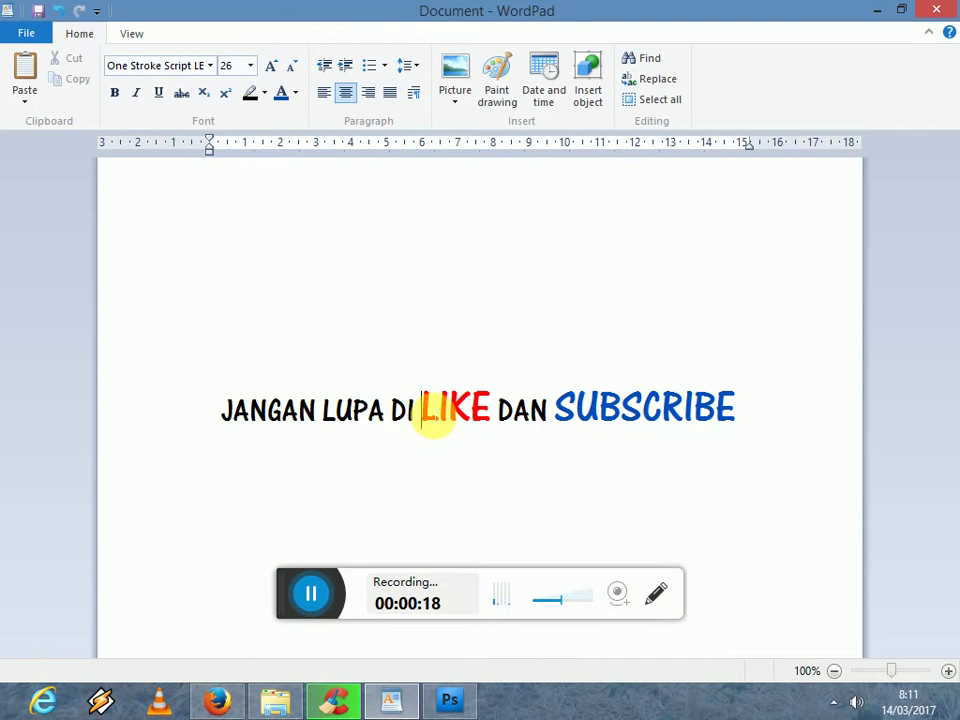
{"action": "left_click_drag", "start_coordinate": [421, 410], "coordinate": [489, 411]}
{"action": "left_click", "coordinate": [491, 410]}
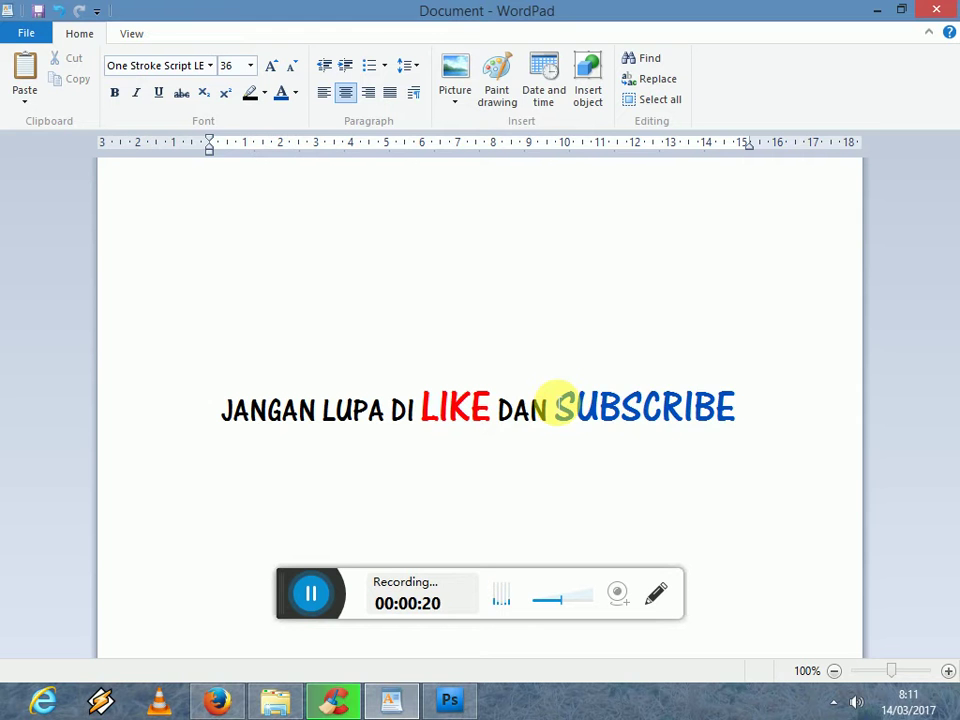
{"action": "left_click", "coordinate": [660, 381], "text": "shift"}
{"action": "left_click", "coordinate": [588, 352]}
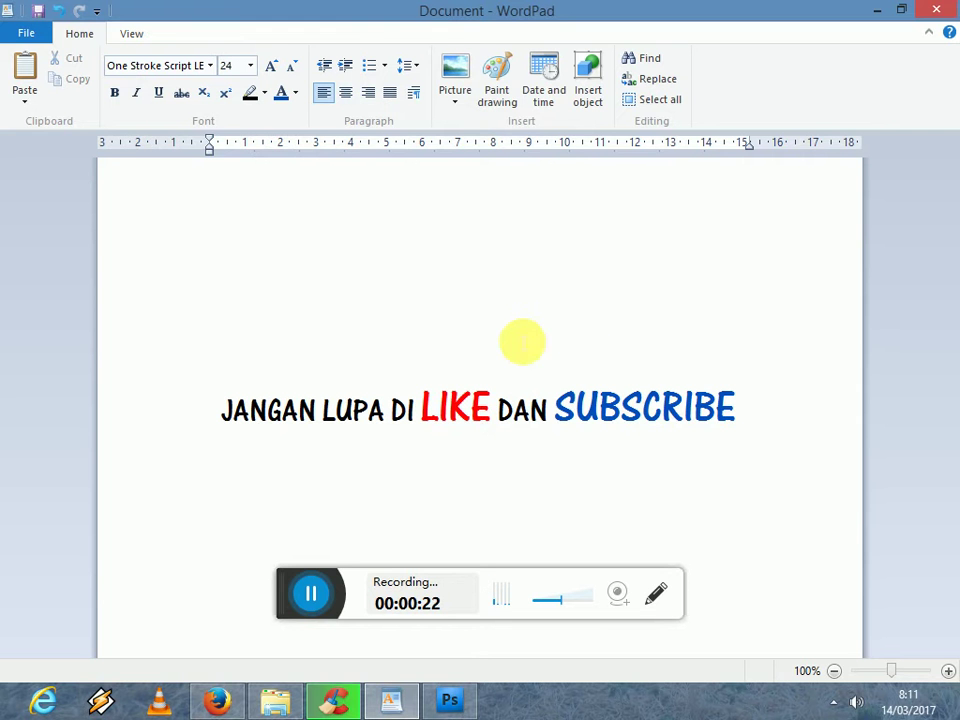
Minimize WordPad and switch to the empty Photoshop workspace
{"action": "left_click", "coordinate": [880, 12]}
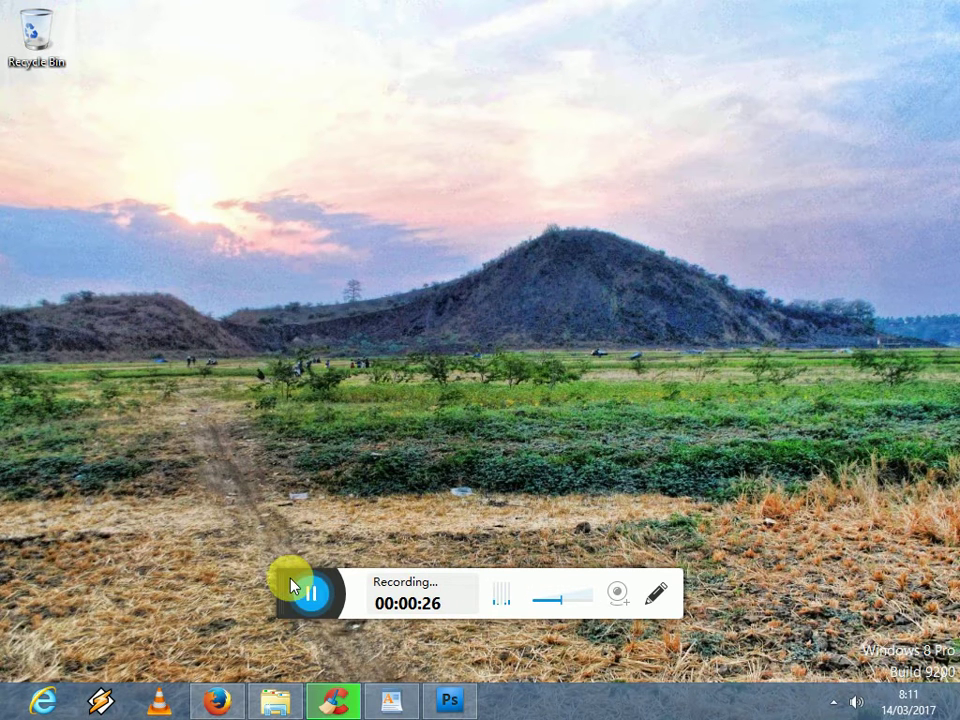
{"action": "mouse_move", "coordinate": [421, 600]}
{"action": "left_mouse_down"}
{"action": "mouse_move", "coordinate": [543, 600]}
{"action": "mouse_move", "coordinate": [514, 681]}
{"action": "left_mouse_up"}
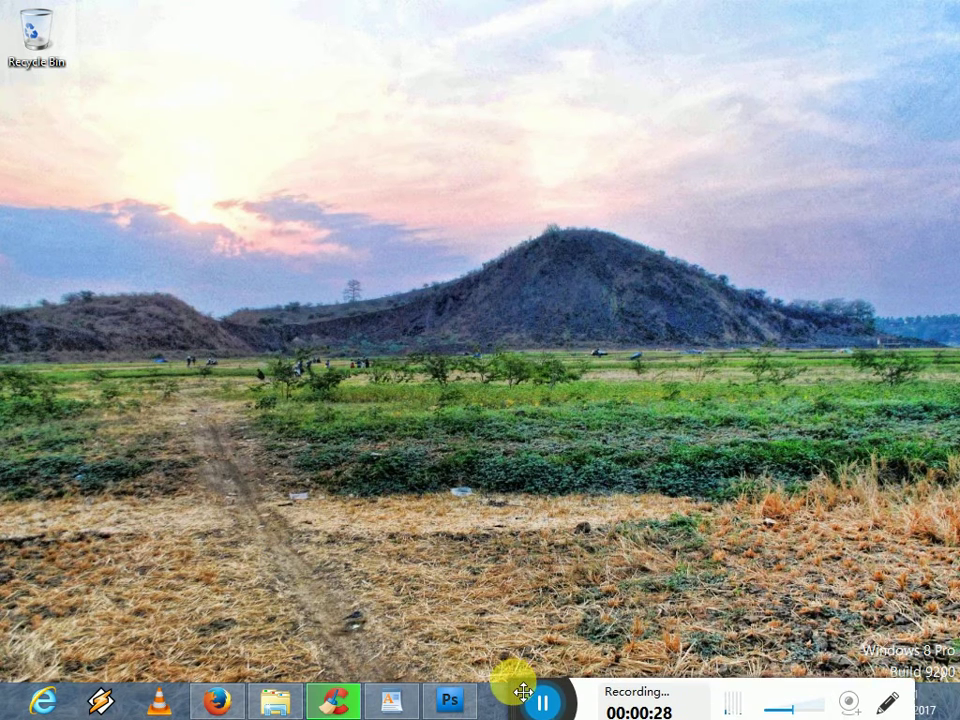
{"action": "left_click", "coordinate": [465, 706]}
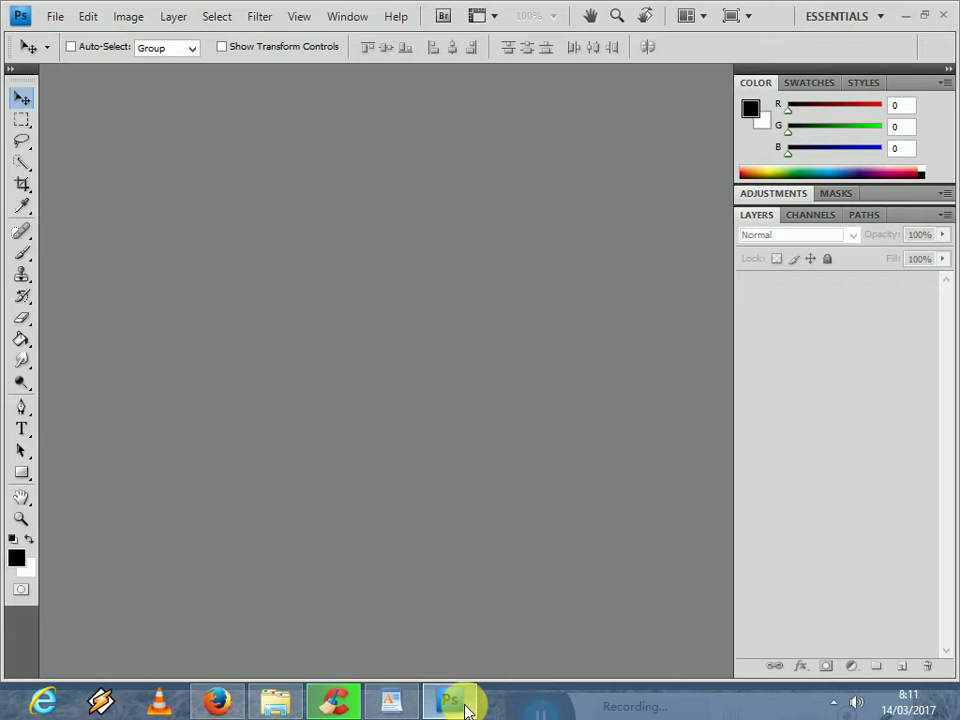
Create a white 16,02 × 11,99 cm Untitled-1 document and unlock its Background as Layer 0
{"action": "left_click", "coordinate": [55, 16]}
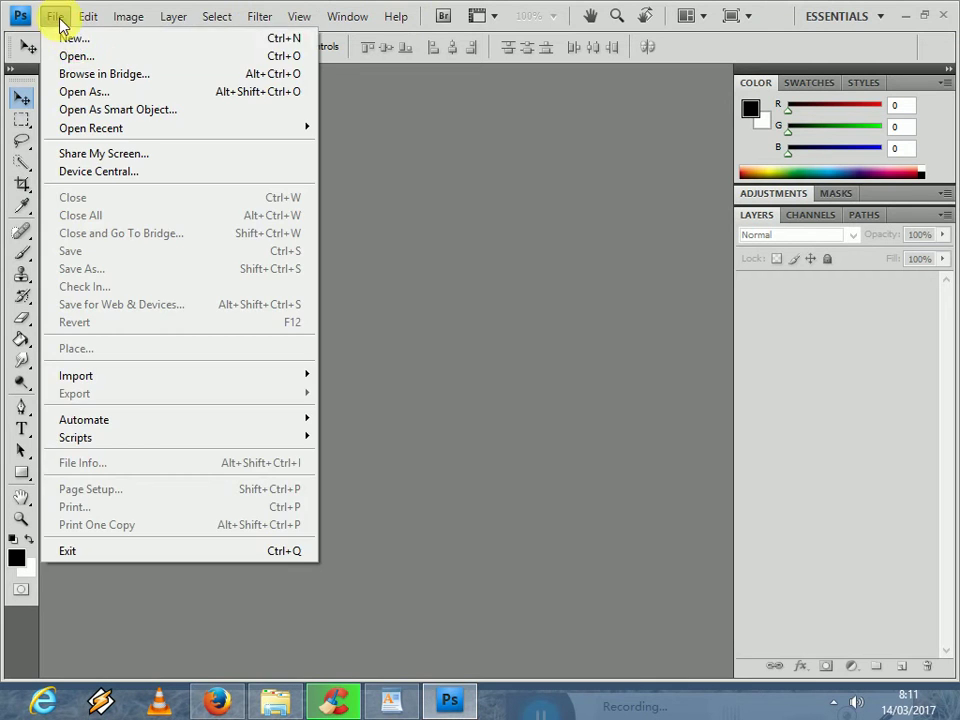
{"action": "left_click", "coordinate": [75, 37]}
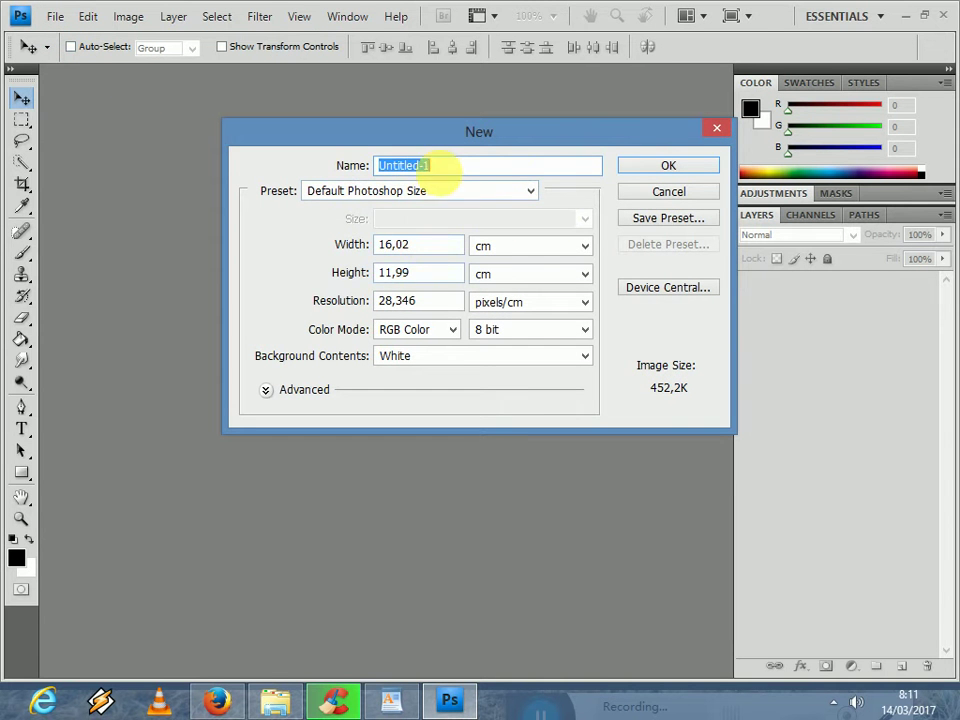
{"action": "left_click", "coordinate": [644, 167]}
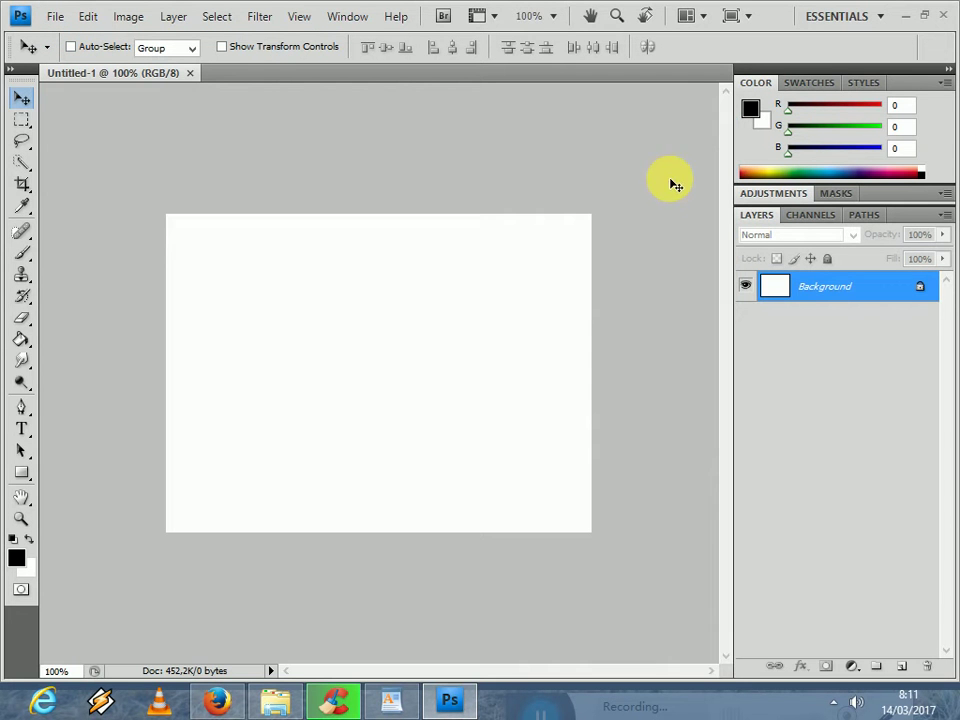
{"action": "double_click", "coordinate": [918, 292]}
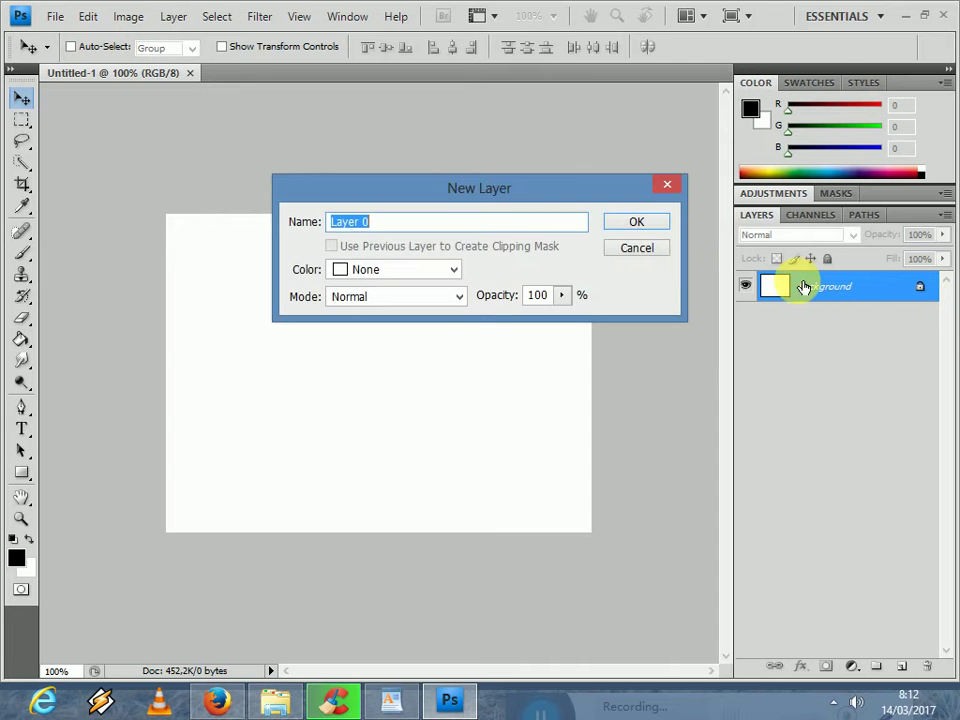
{"action": "left_click", "coordinate": [664, 224]}
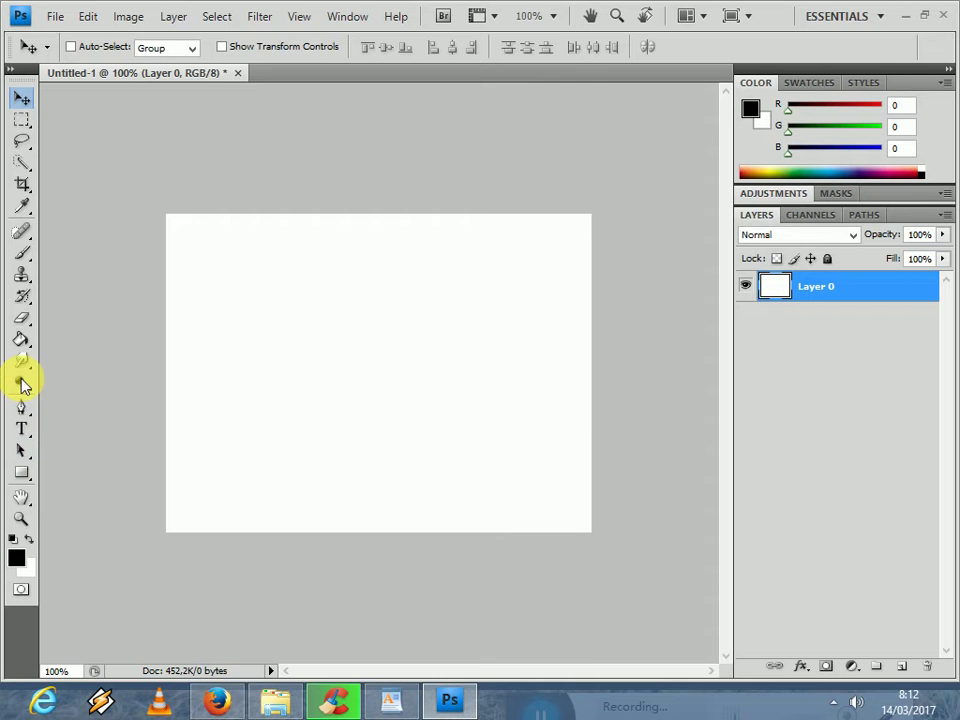
Choose the Paint Bucket and pick a bright pink foreground colour in the Color Picker
{"action": "left_click", "coordinate": [20, 341]}
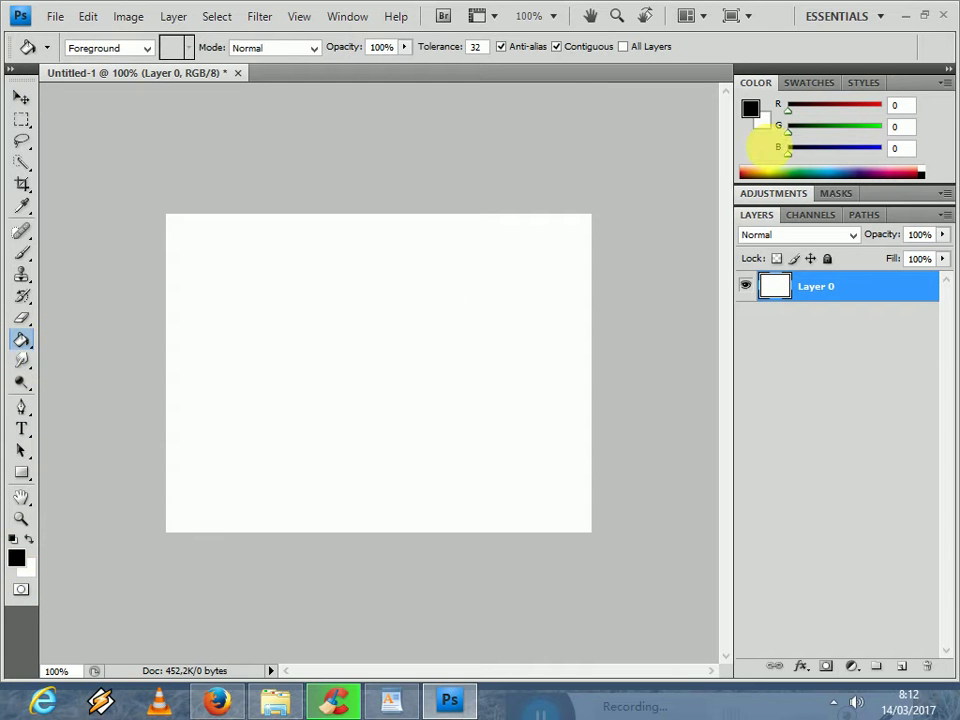
{"action": "key", "text": "Return"}
{"action": "left_click", "coordinate": [750, 107]}
{"action": "left_click", "coordinate": [451, 242]}
{"action": "left_click", "coordinate": [350, 182]}
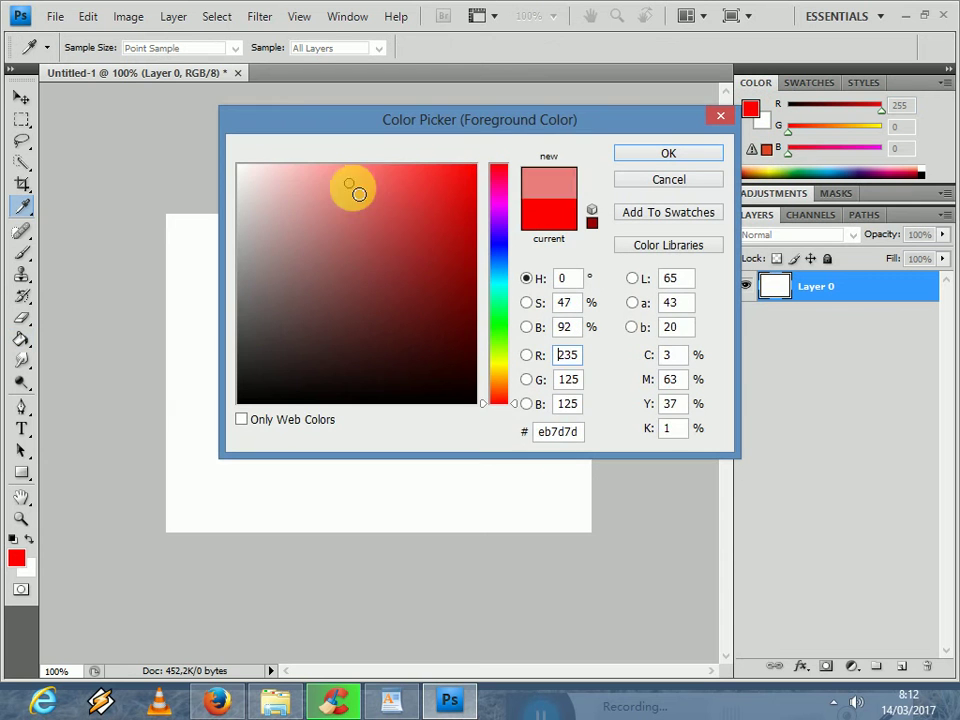
{"action": "left_click", "coordinate": [381, 259]}
{"action": "left_click", "coordinate": [413, 235]}
{"action": "left_click", "coordinate": [503, 216]}
{"action": "mouse_move", "coordinate": [503, 222]}
{"action": "left_mouse_down"}
{"action": "mouse_move", "coordinate": [507, 200]}
{"action": "mouse_move", "coordinate": [475, 172]}
{"action": "left_mouse_up"}
{"action": "left_click", "coordinate": [475, 170]}
{"action": "left_click", "coordinate": [621, 152]}
Fill the canvas pink, refine it to 250, 84, 132, refill, and add a new layer
{"action": "key", "text": "g"}
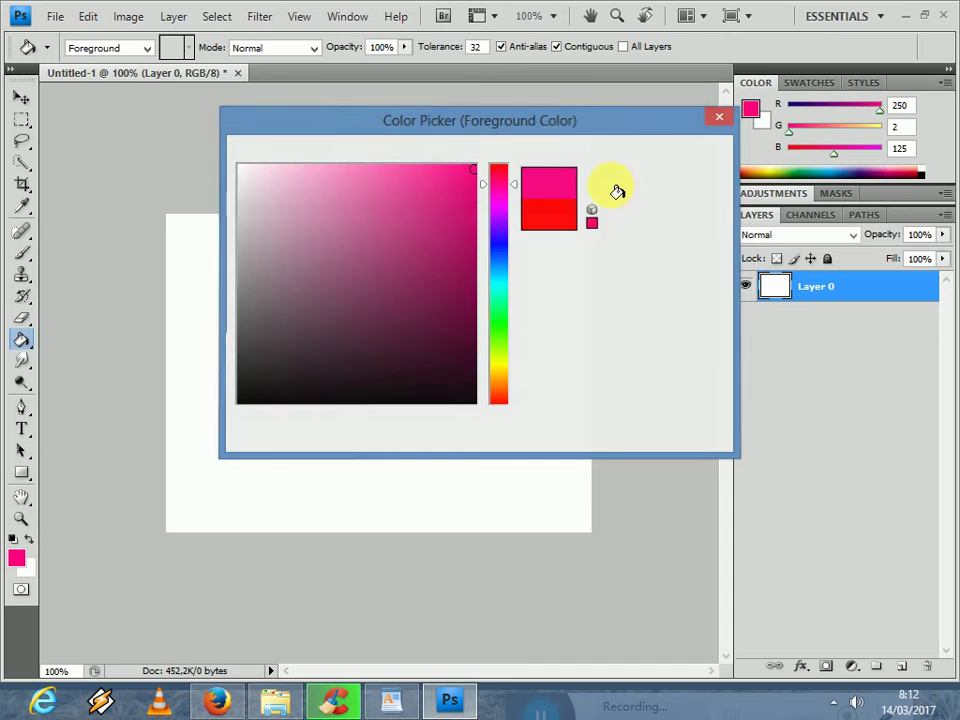
{"action": "left_click", "coordinate": [434, 400]}
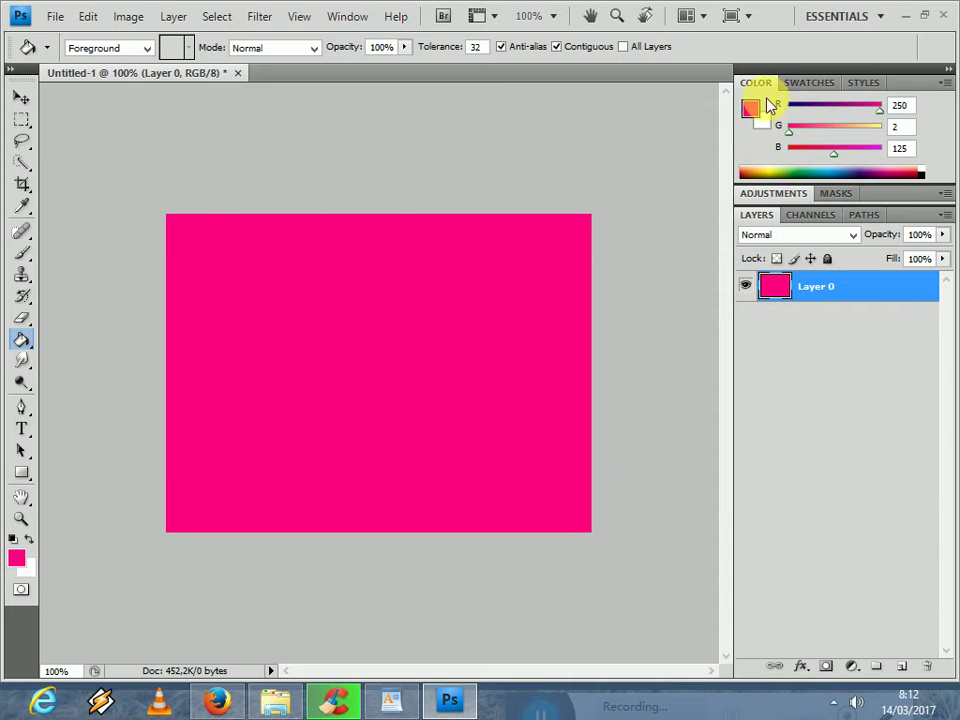
{"action": "mouse_move", "coordinate": [830, 157]}
{"action": "left_mouse_down"}
{"action": "mouse_move", "coordinate": [872, 150]}
{"action": "mouse_move", "coordinate": [838, 147]}
{"action": "mouse_move", "coordinate": [851, 127]}
{"action": "mouse_move", "coordinate": [817, 131]}
{"action": "left_mouse_up"}
{"action": "left_click", "coordinate": [514, 285]}
{"action": "left_click", "coordinate": [902, 666]}
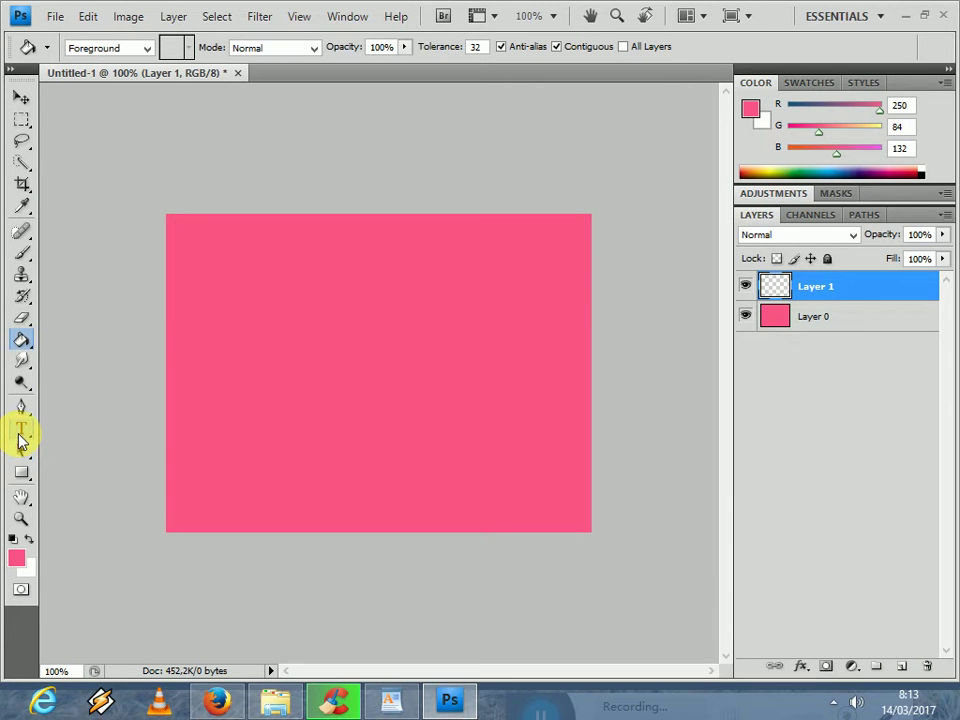
{"action": "left_click", "coordinate": [21, 430]}
Place the 'I' text in black near the canvas top and nudge it lower
{"action": "left_click", "coordinate": [367, 277]}
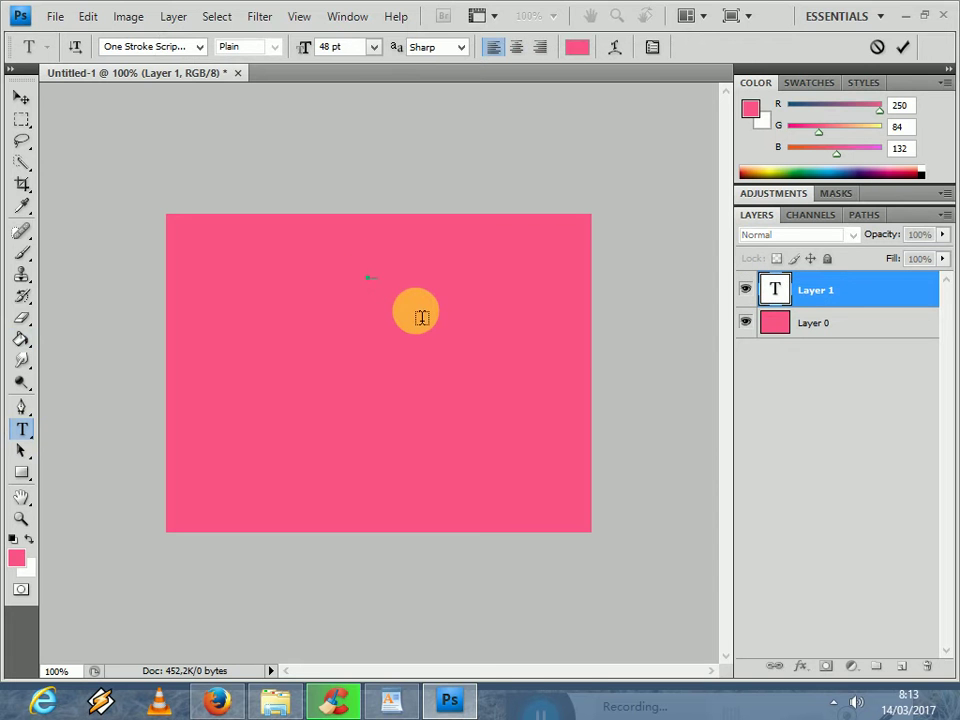
{"action": "left_click", "coordinate": [751, 108]}
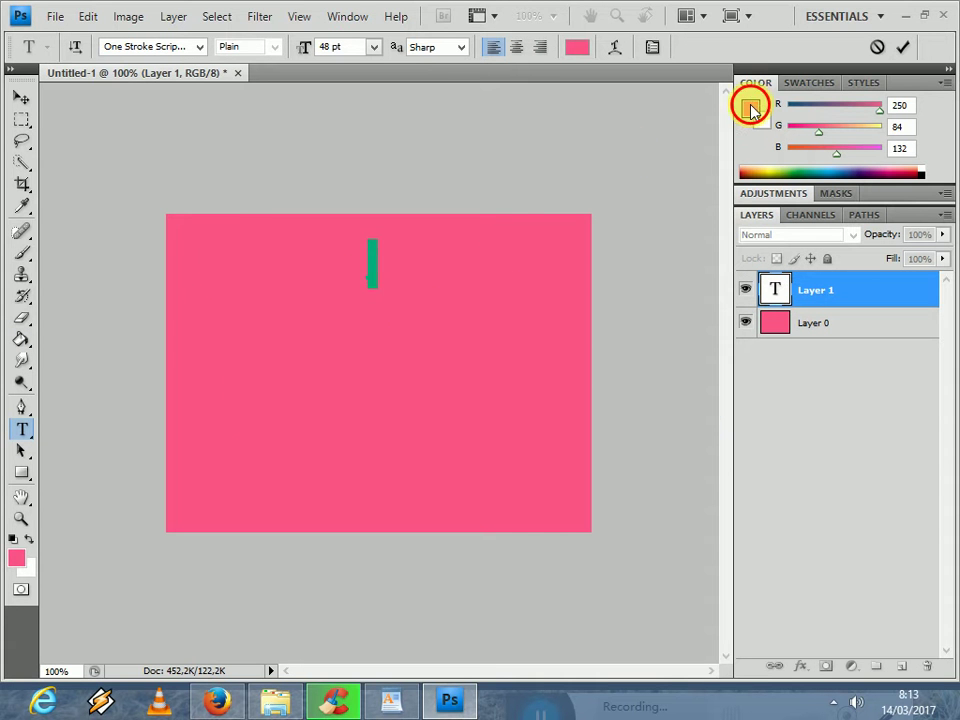
{"action": "left_click_drag", "start_coordinate": [415, 226], "coordinate": [482, 412]}
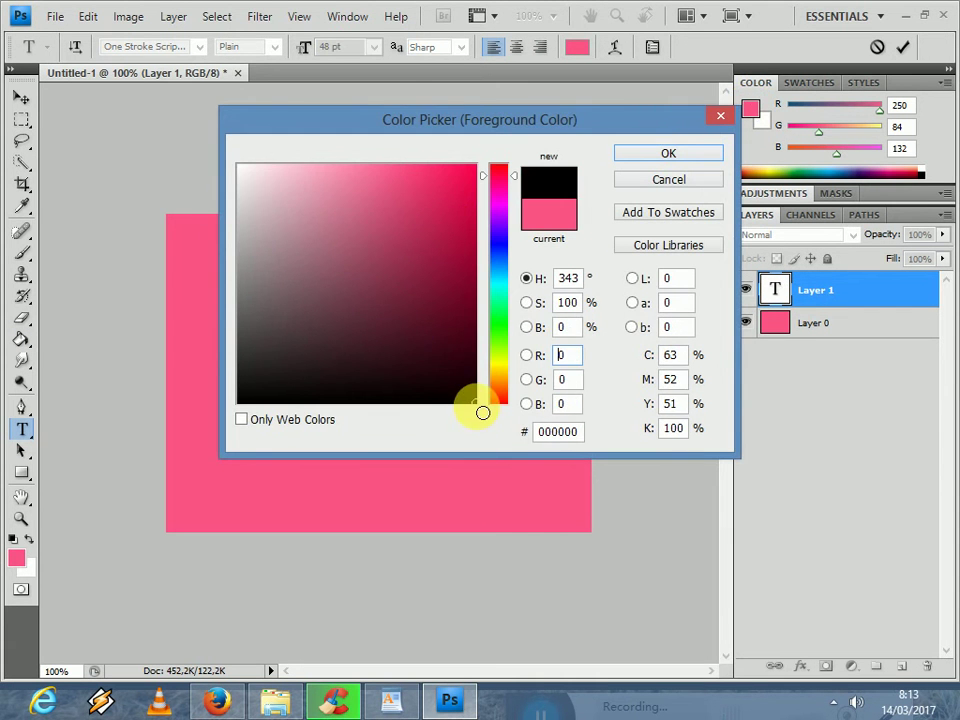
{"action": "left_click", "coordinate": [672, 152]}
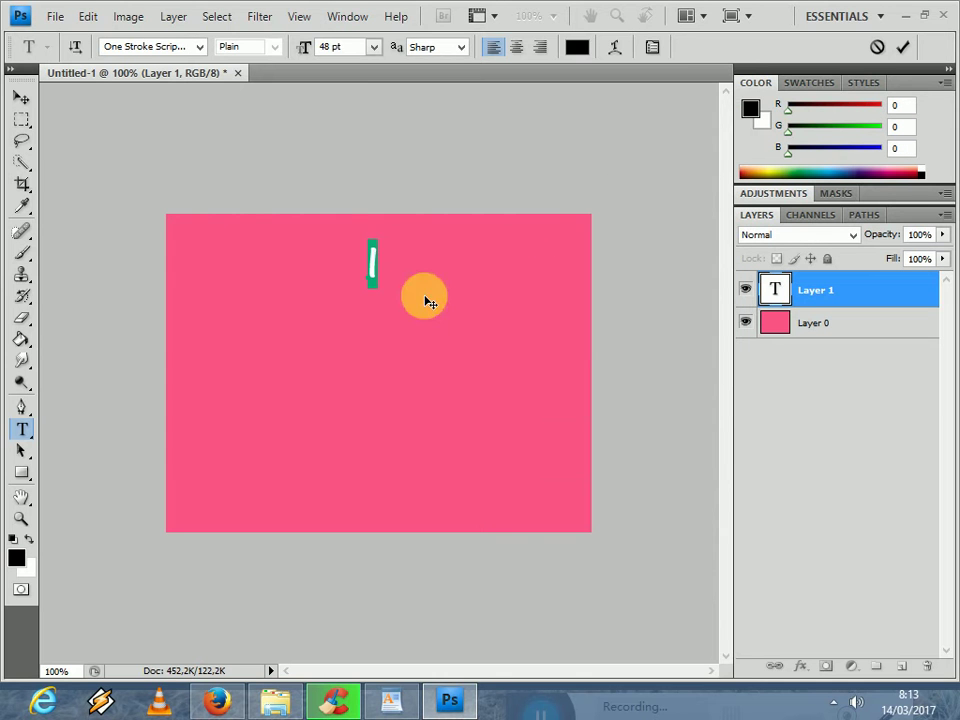
{"action": "left_click", "coordinate": [20, 97]}
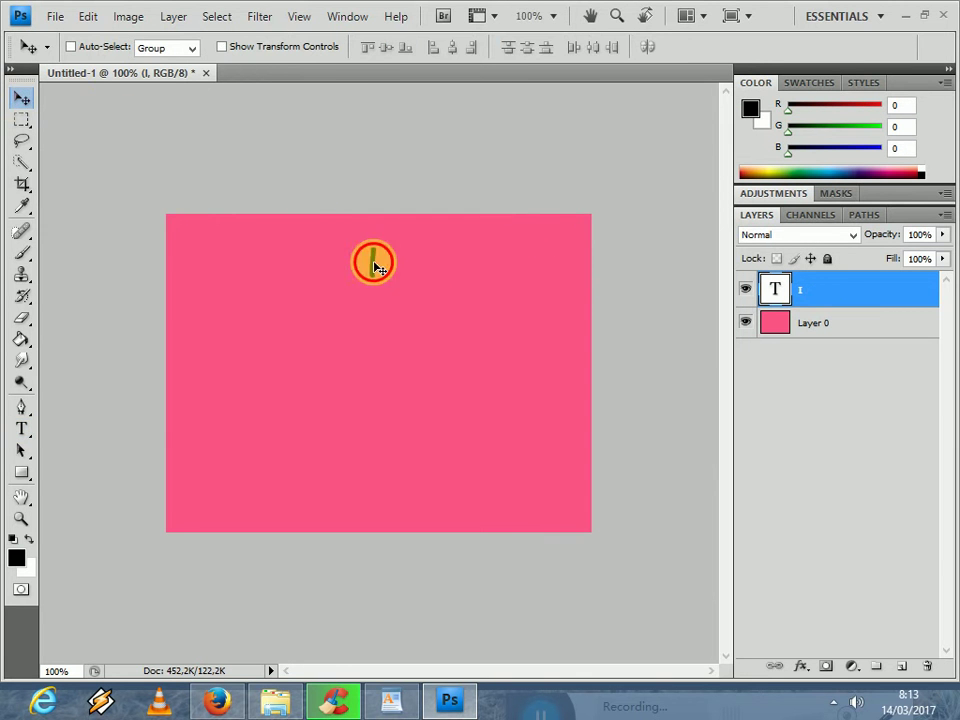
{"action": "mouse_move", "coordinate": [379, 270]}
{"action": "left_mouse_down"}
{"action": "mouse_move", "coordinate": [380, 318]}
{"action": "mouse_move", "coordinate": [384, 302]}
{"action": "left_mouse_up"}
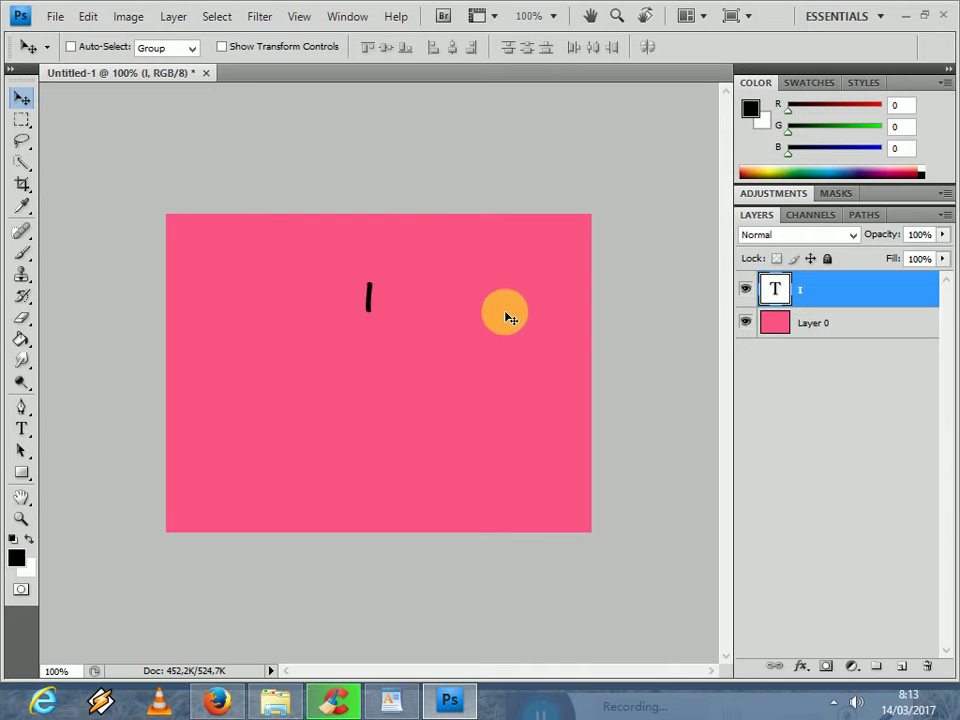
Resize the 'I' to 60 pt and add an empty Layer 1 above it
{"action": "left_click", "coordinate": [22, 430]}
{"action": "left_click_drag", "start_coordinate": [386, 281], "coordinate": [426, 306]}
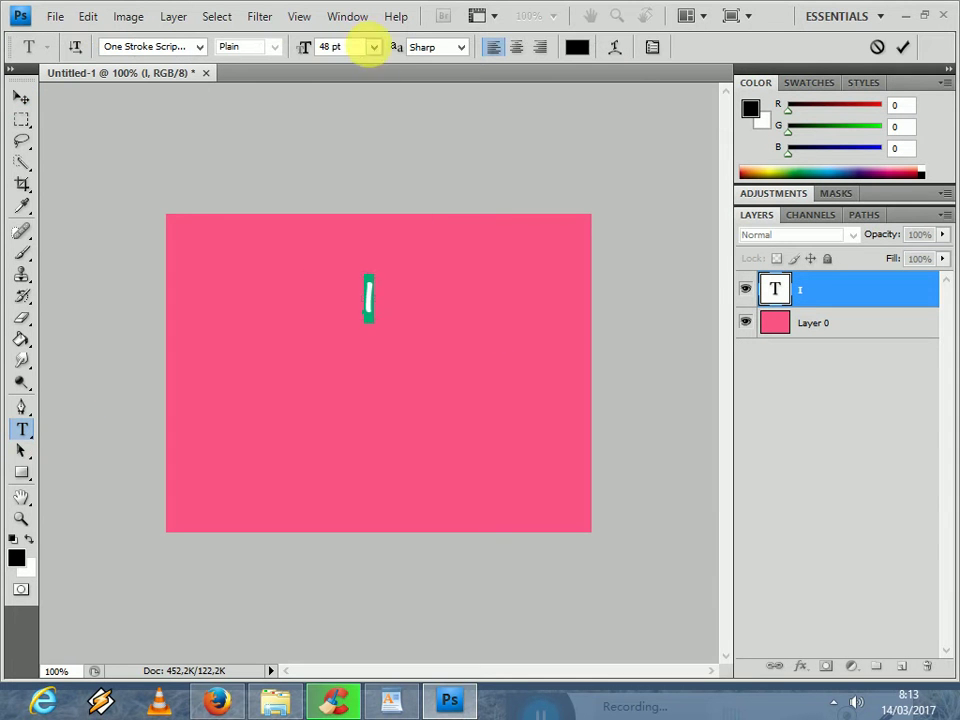
{"action": "left_click", "coordinate": [373, 47]}
{"action": "left_click", "coordinate": [358, 343]}
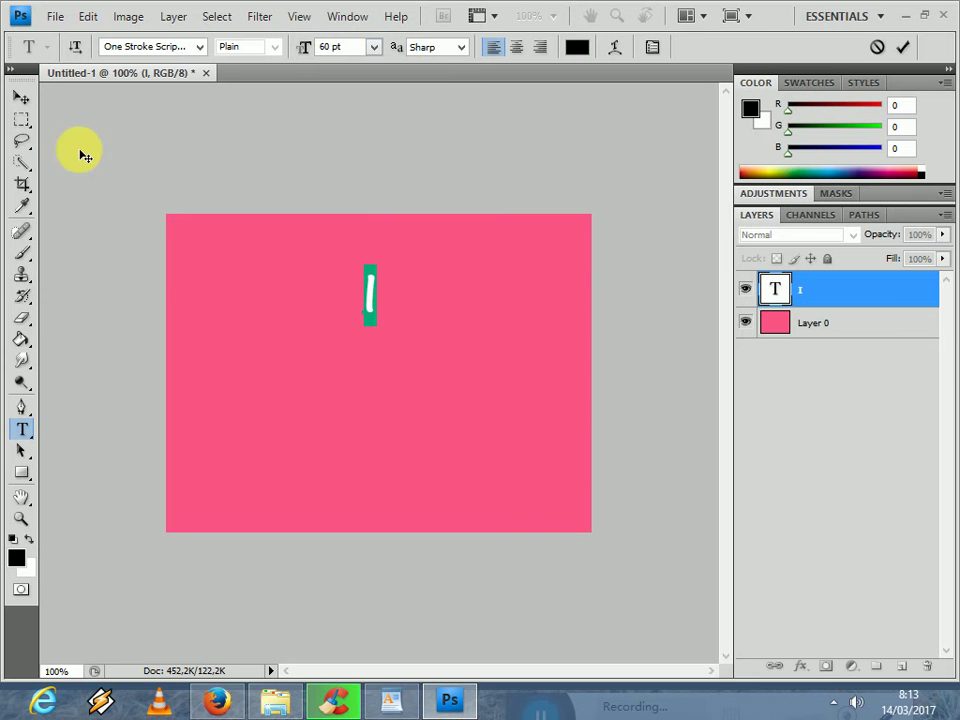
{"action": "left_click", "coordinate": [21, 97]}
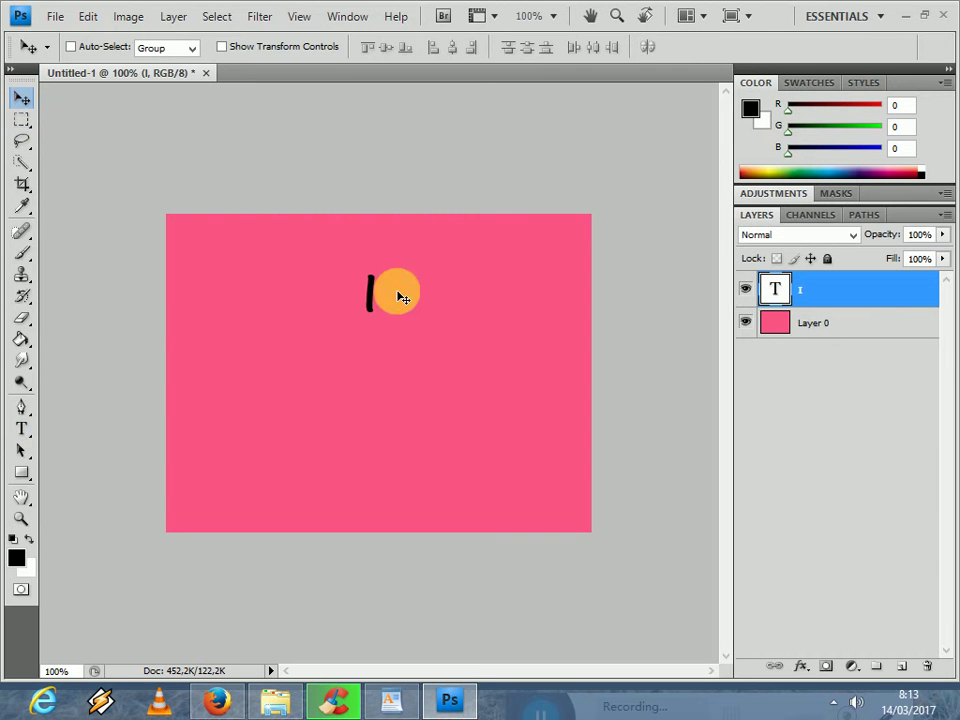
{"action": "left_click", "coordinate": [901, 666]}
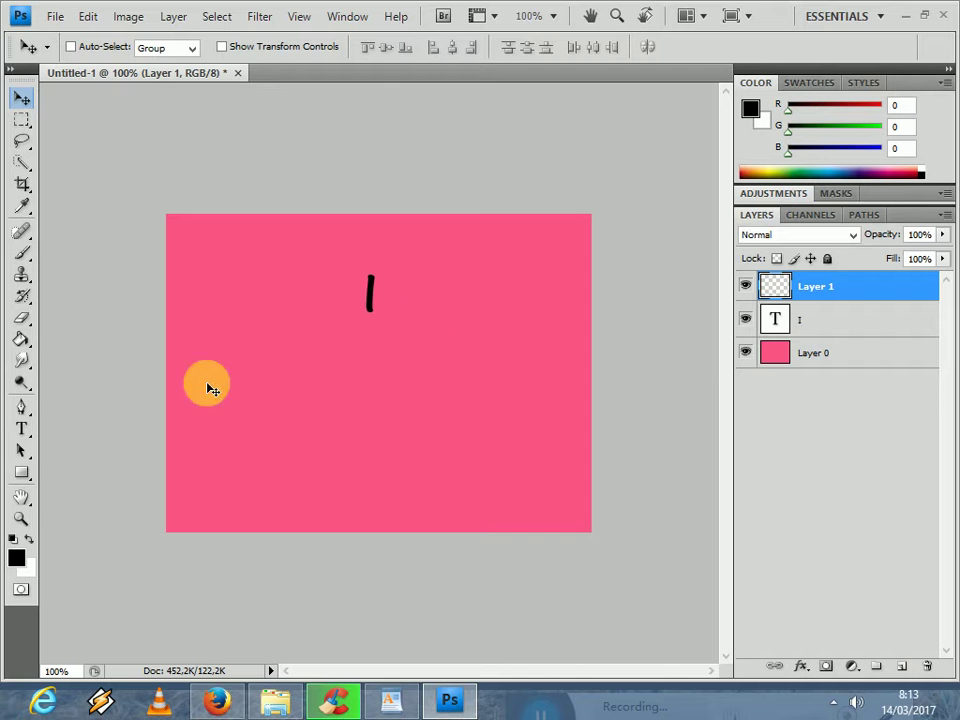
Switch to a red 13 px hard round brush and paint the heart's first curve
{"action": "left_click", "coordinate": [23, 255]}
{"action": "mouse_move", "coordinate": [818, 110]}
{"action": "left_mouse_down"}
{"action": "mouse_move", "coordinate": [881, 107]}
{"action": "mouse_move", "coordinate": [870, 116]}
{"action": "left_mouse_up"}
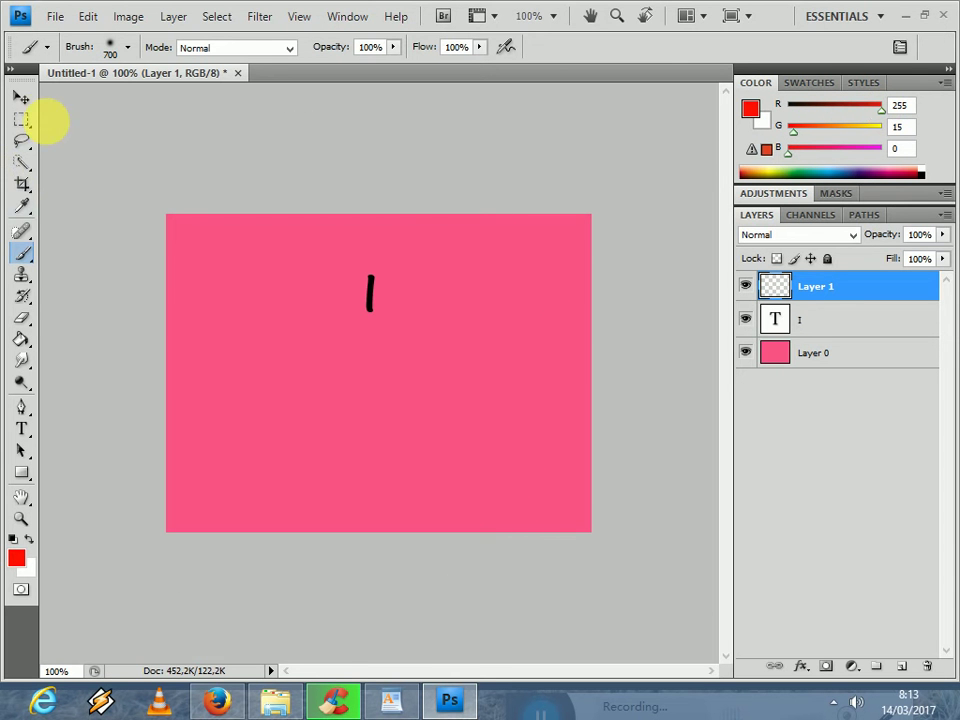
{"action": "right_click", "coordinate": [23, 255]}
{"action": "left_click", "coordinate": [97, 251]}
{"action": "left_click", "coordinate": [120, 44]}
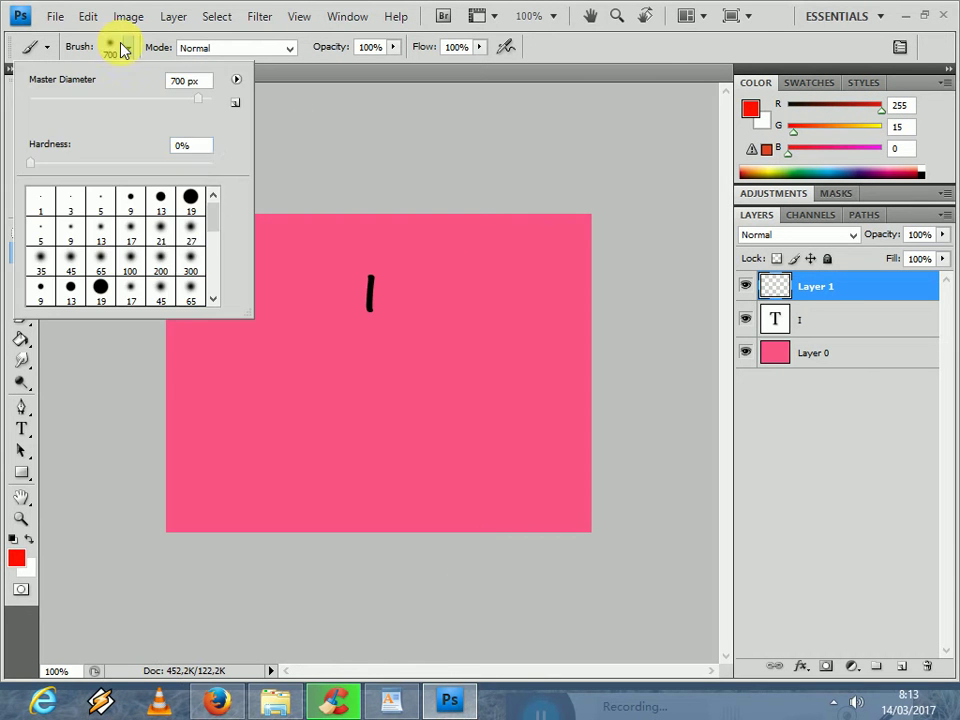
{"action": "left_click", "coordinate": [160, 197]}
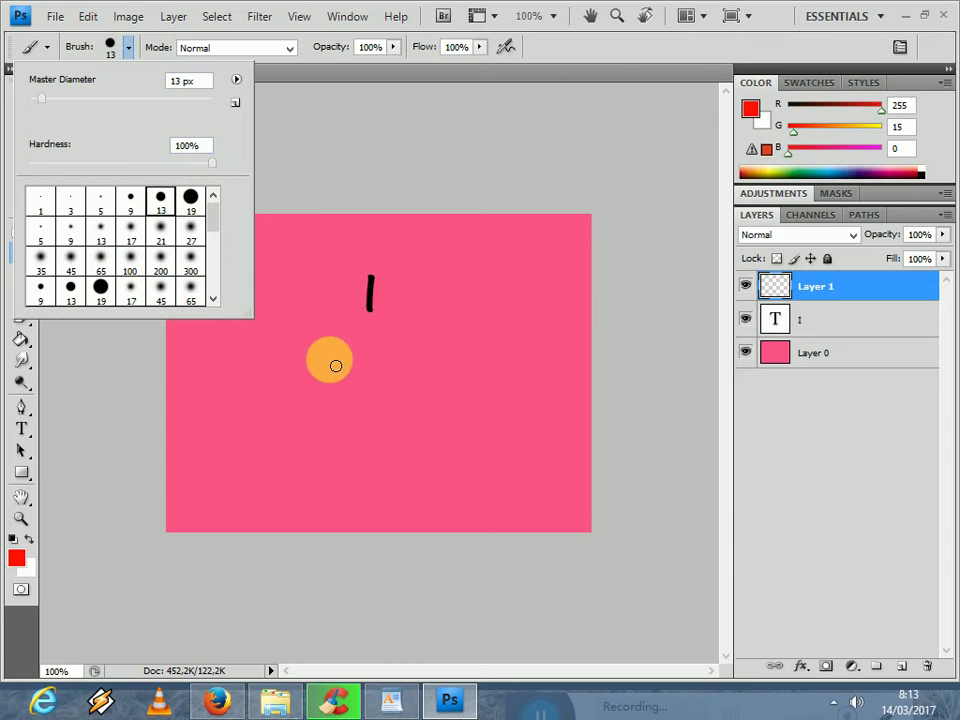
{"action": "left_click", "coordinate": [624, 353]}
{"action": "mouse_move", "coordinate": [375, 336]}
{"action": "left_mouse_down"}
{"action": "mouse_move", "coordinate": [376, 346]}
{"action": "mouse_move", "coordinate": [343, 332]}
{"action": "mouse_move", "coordinate": [324, 339]}
{"action": "mouse_move", "coordinate": [337, 383]}
{"action": "left_mouse_up"}
Redo the heart's top-left curve and paint its left side down to the point
{"action": "key", "text": "ctrl+z"}
{"action": "mouse_move", "coordinate": [371, 341]}
{"action": "left_mouse_down"}
{"action": "mouse_move", "coordinate": [317, 356]}
{"action": "mouse_move", "coordinate": [319, 384]}
{"action": "left_mouse_up"}
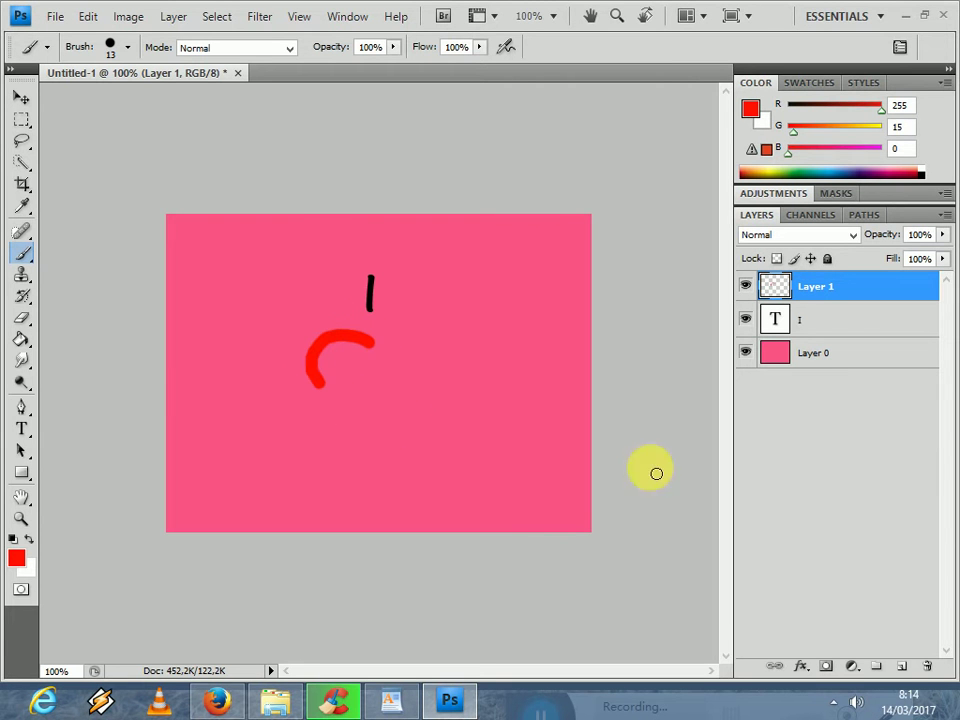
{"action": "left_click", "coordinate": [902, 666]}
{"action": "left_click", "coordinate": [902, 666]}
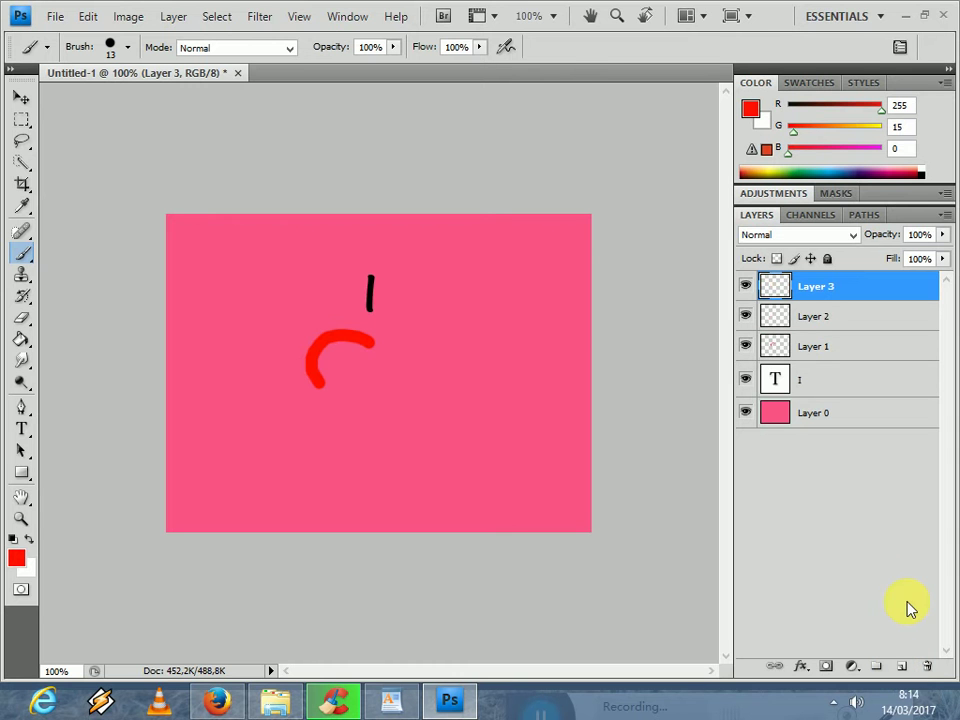
{"action": "key", "text": "Delete"}
{"action": "mouse_move", "coordinate": [343, 396]}
{"action": "left_mouse_down"}
{"action": "mouse_move", "coordinate": [325, 393]}
{"action": "mouse_move", "coordinate": [367, 422]}
{"action": "left_mouse_up"}
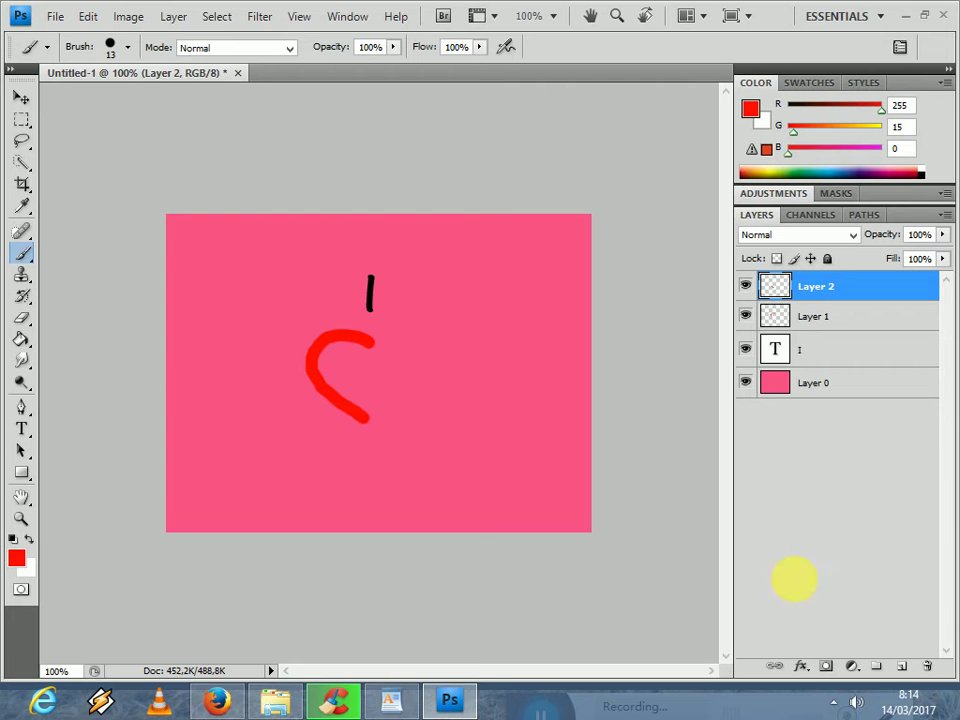
Paint the heart's lower-right edge and right side on new layers, then add a text layer
{"action": "left_click", "coordinate": [901, 665]}
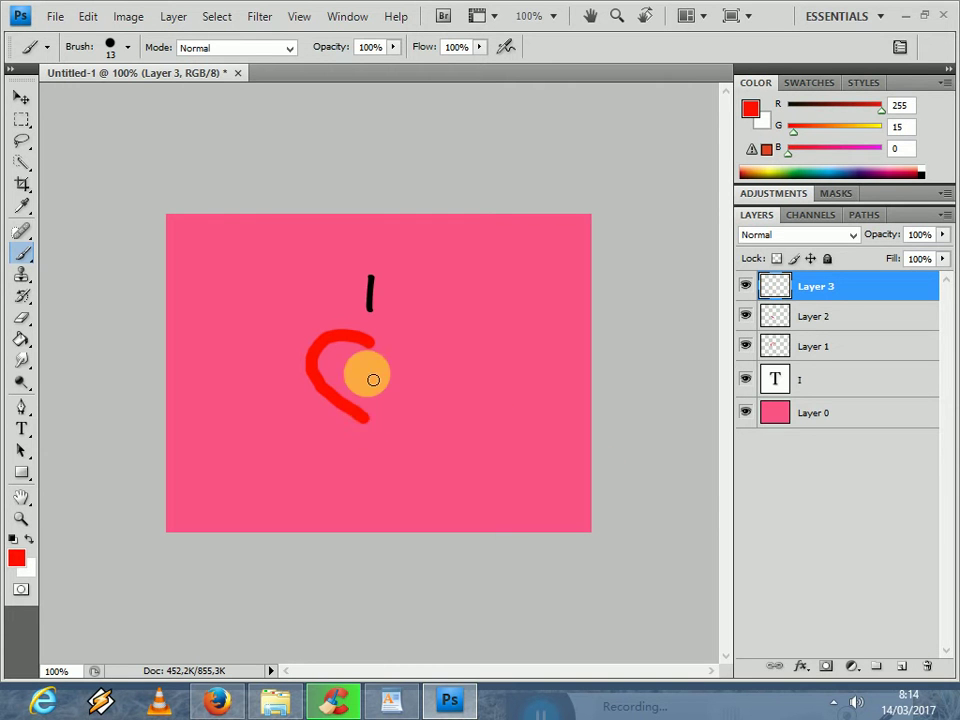
{"action": "left_click_drag", "start_coordinate": [389, 410], "coordinate": [407, 391]}
{"action": "left_click", "coordinate": [901, 665]}
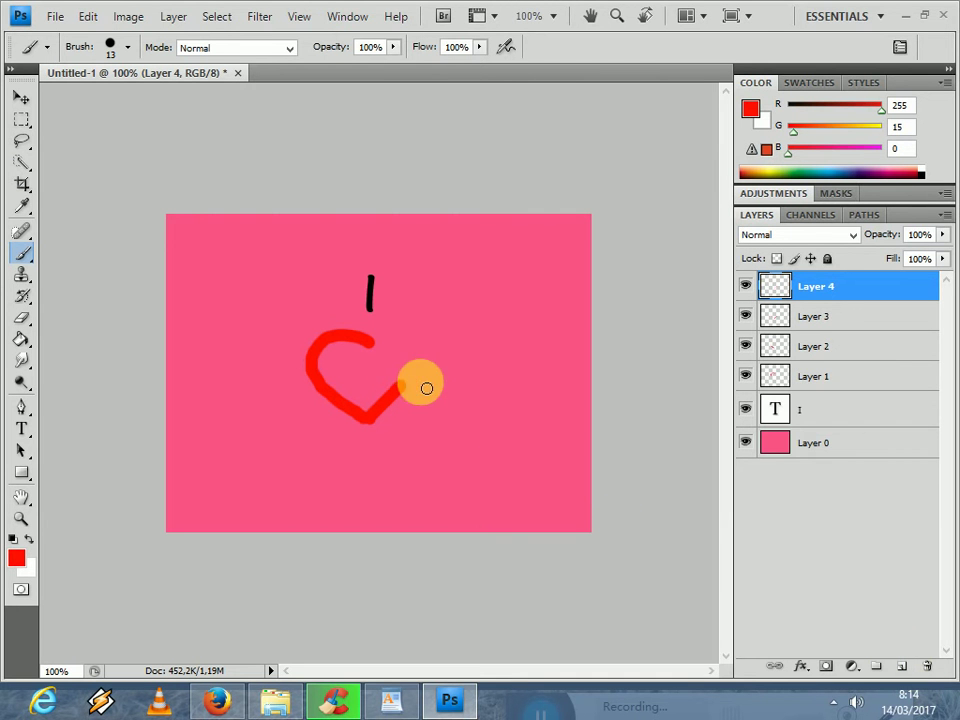
{"action": "mouse_move", "coordinate": [407, 392]}
{"action": "left_mouse_down"}
{"action": "mouse_move", "coordinate": [414, 336]}
{"action": "mouse_move", "coordinate": [390, 336]}
{"action": "mouse_move", "coordinate": [368, 357]}
{"action": "left_mouse_up"}
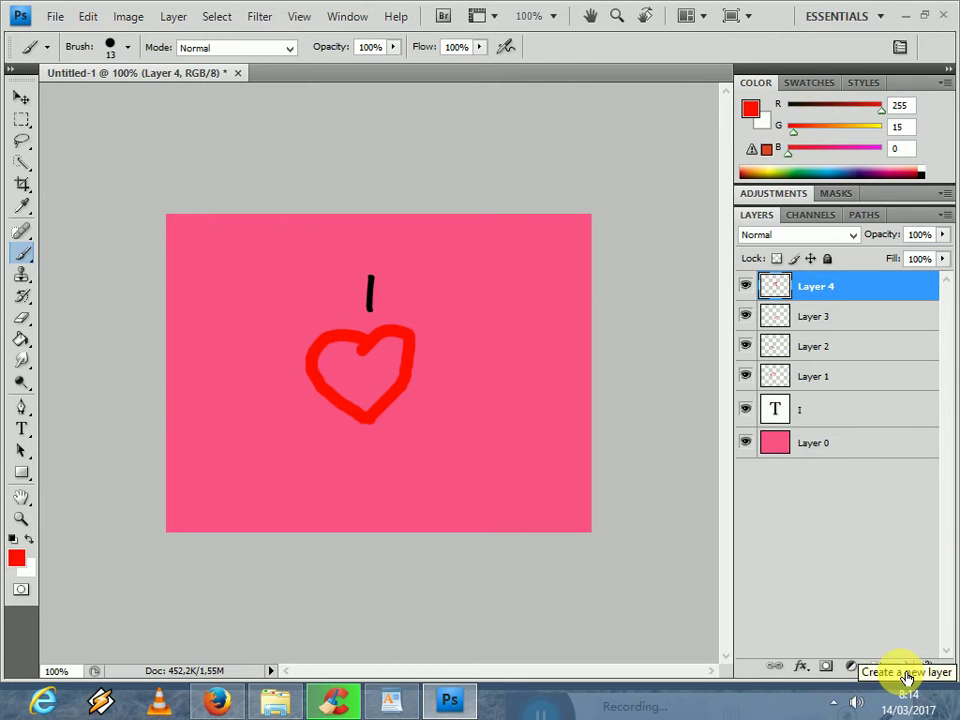
{"action": "left_click", "coordinate": [903, 670]}
Type 'you' below the heart and colour it black
{"action": "left_click", "coordinate": [20, 428]}
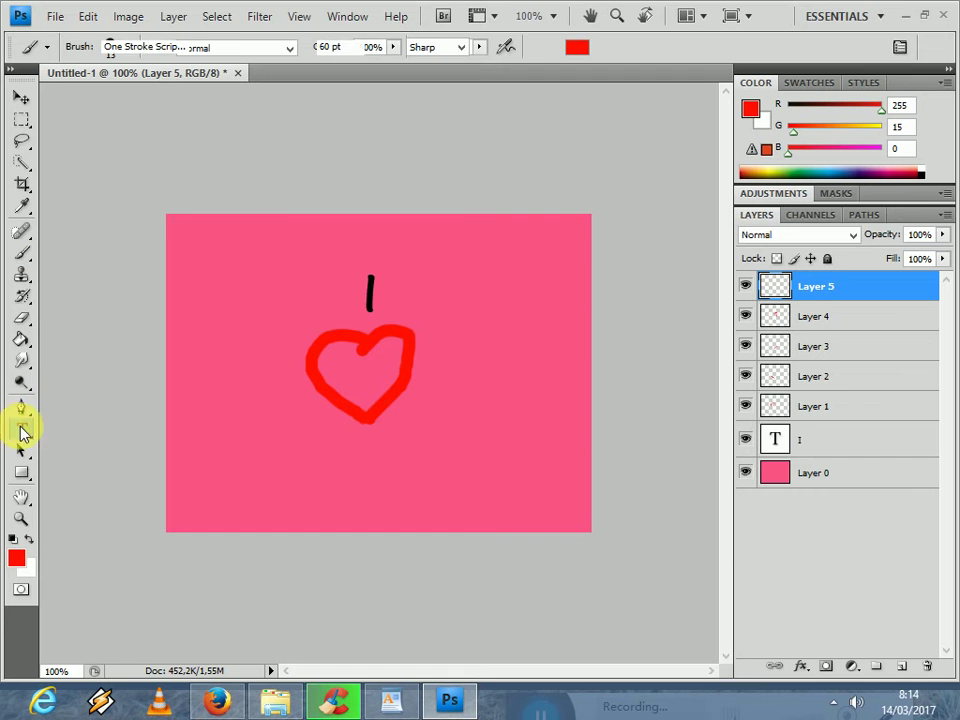
{"action": "left_click", "coordinate": [370, 455]}
{"action": "type", "text": "you"}
{"action": "key", "text": "ctrl+a"}
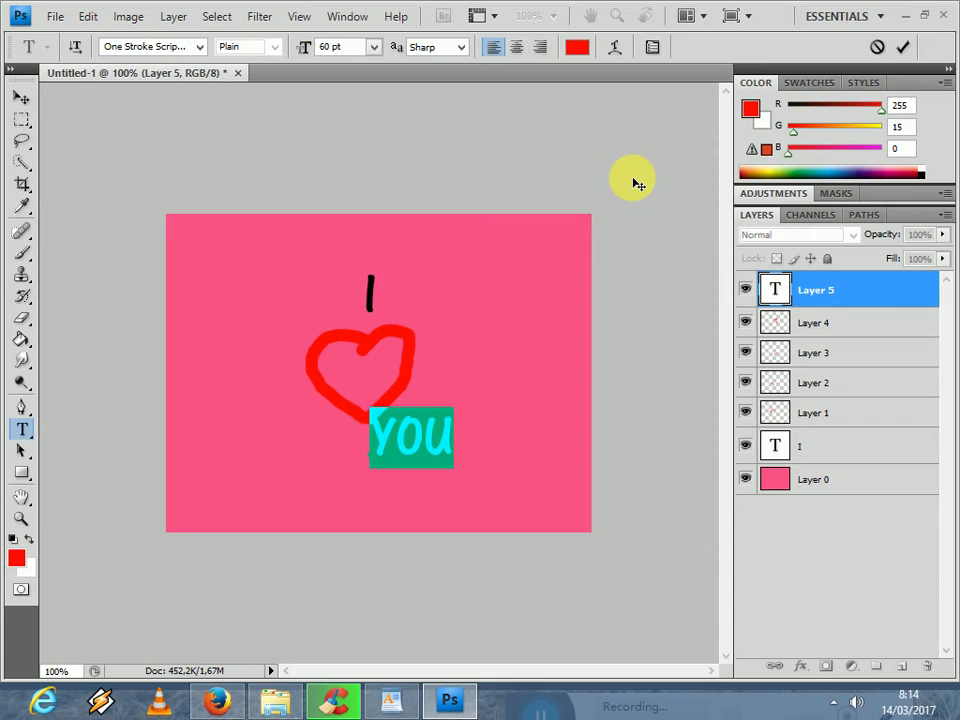
{"action": "left_click", "coordinate": [750, 112]}
{"action": "left_click_drag", "start_coordinate": [392, 283], "coordinate": [476, 407]}
{"action": "left_click", "coordinate": [703, 155]}
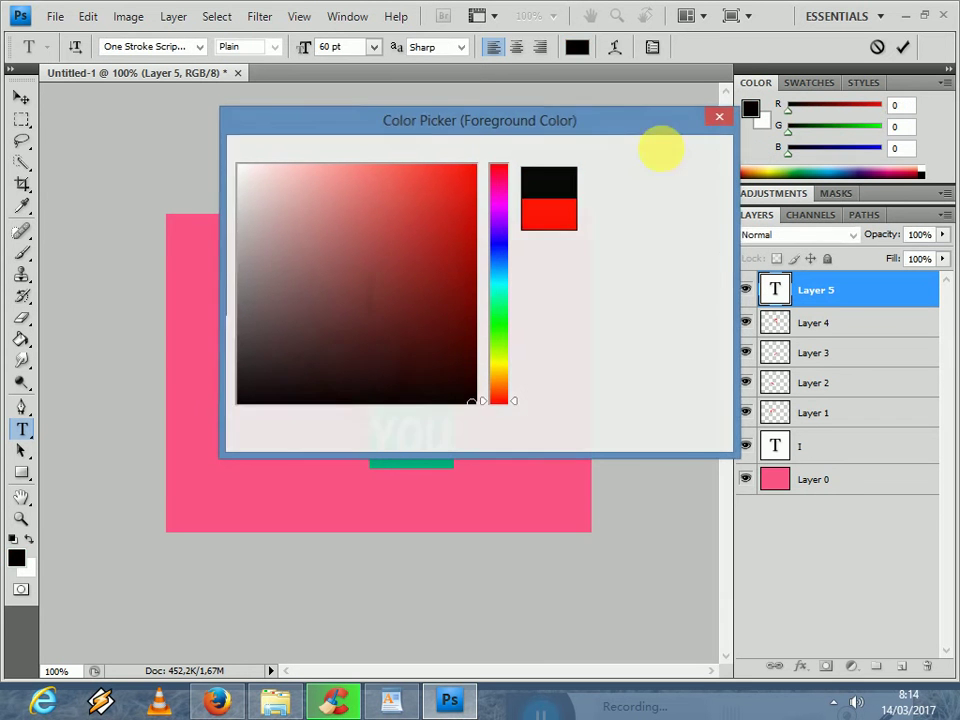
Move 'YOU' down and left so it sits centred under the heart
{"action": "left_click", "coordinate": [22, 100]}
{"action": "left_click_drag", "start_coordinate": [429, 438], "coordinate": [390, 473]}
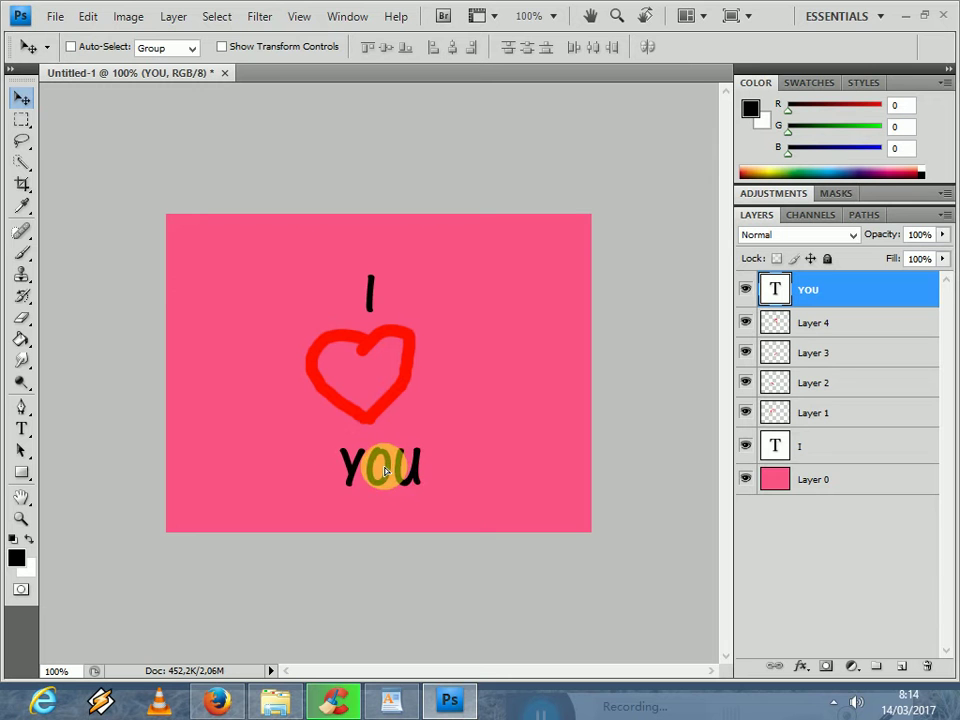
{"action": "left_click_drag", "start_coordinate": [386, 472], "coordinate": [376, 473]}
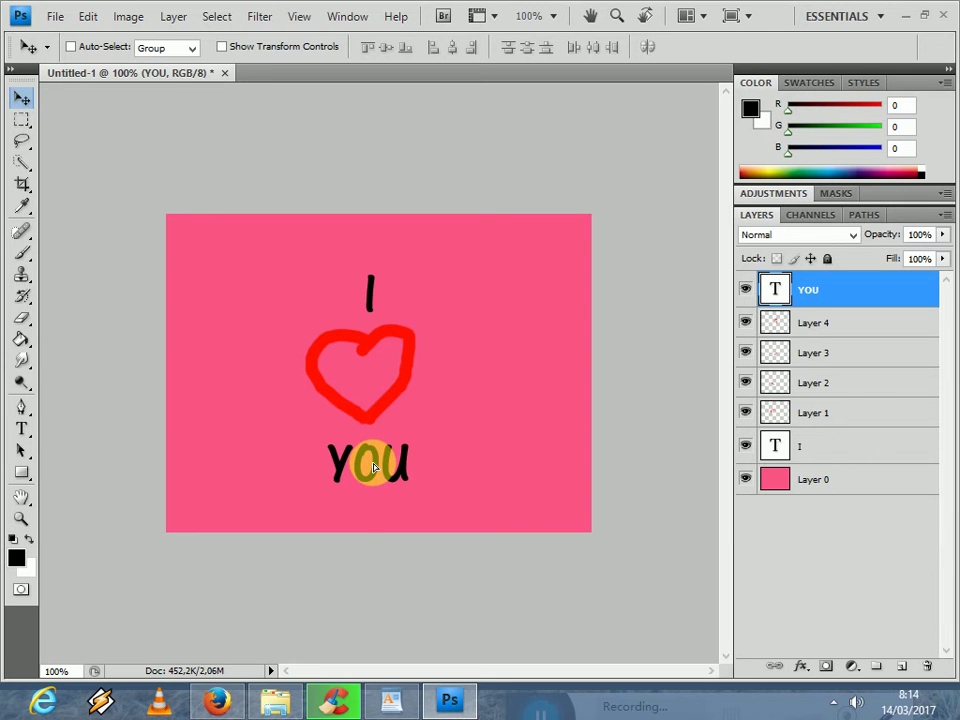
Deselect the YOU layer and show the Animation frames panel with the full design in frame 1
{"action": "left_click", "coordinate": [760, 567]}
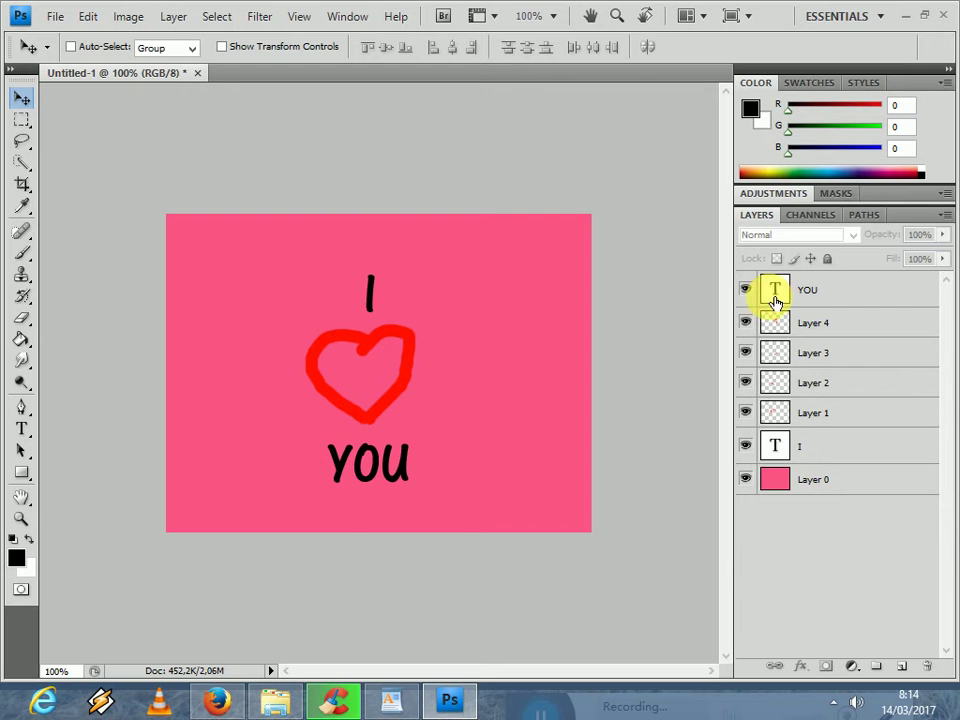
{"action": "left_click", "coordinate": [345, 17]}
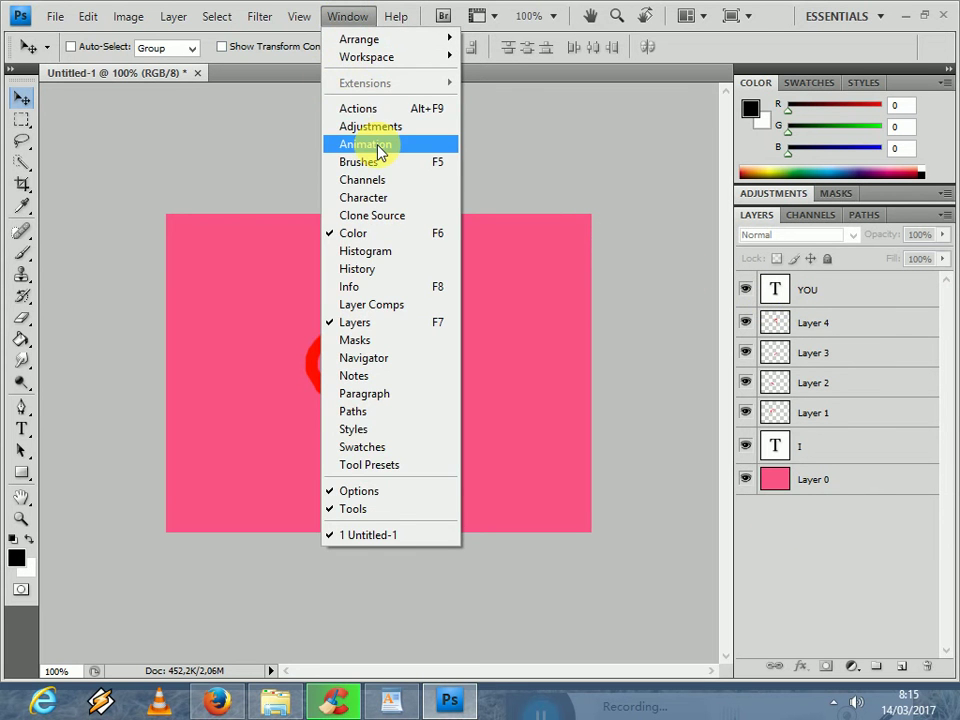
{"action": "left_click", "coordinate": [380, 151]}
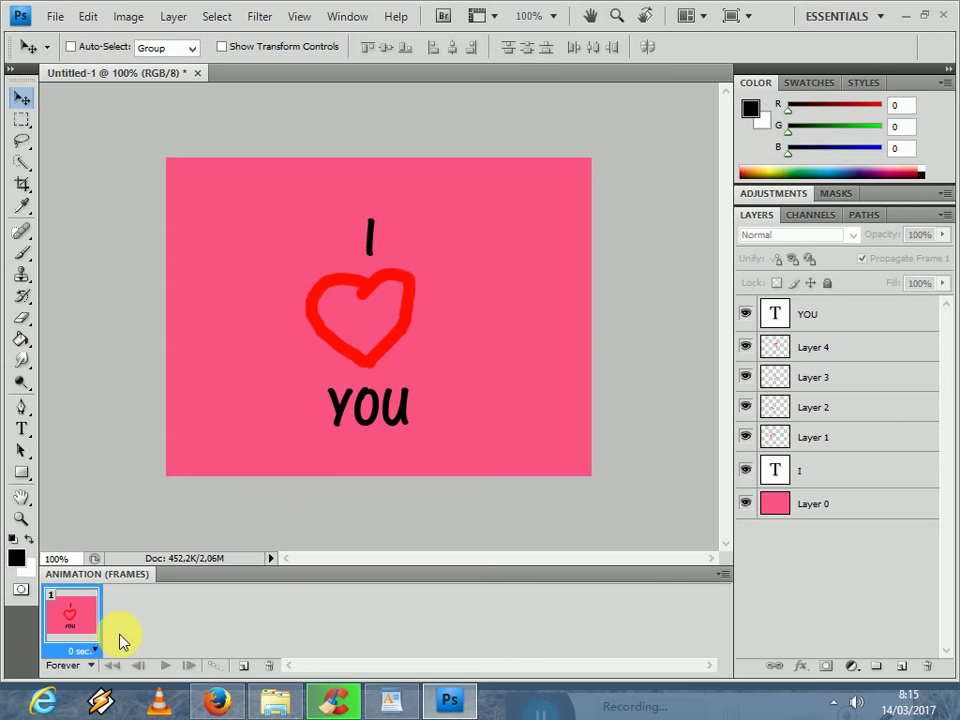
Hide all but the pink background, add frames 2 and 3, and show Layer 1 in frame 3
{"action": "mouse_move", "coordinate": [758, 318]}
{"action": "left_mouse_down"}
{"action": "mouse_move", "coordinate": [745, 440]}
{"action": "mouse_move", "coordinate": [746, 501]}
{"action": "mouse_move", "coordinate": [760, 505]}
{"action": "left_mouse_up"}
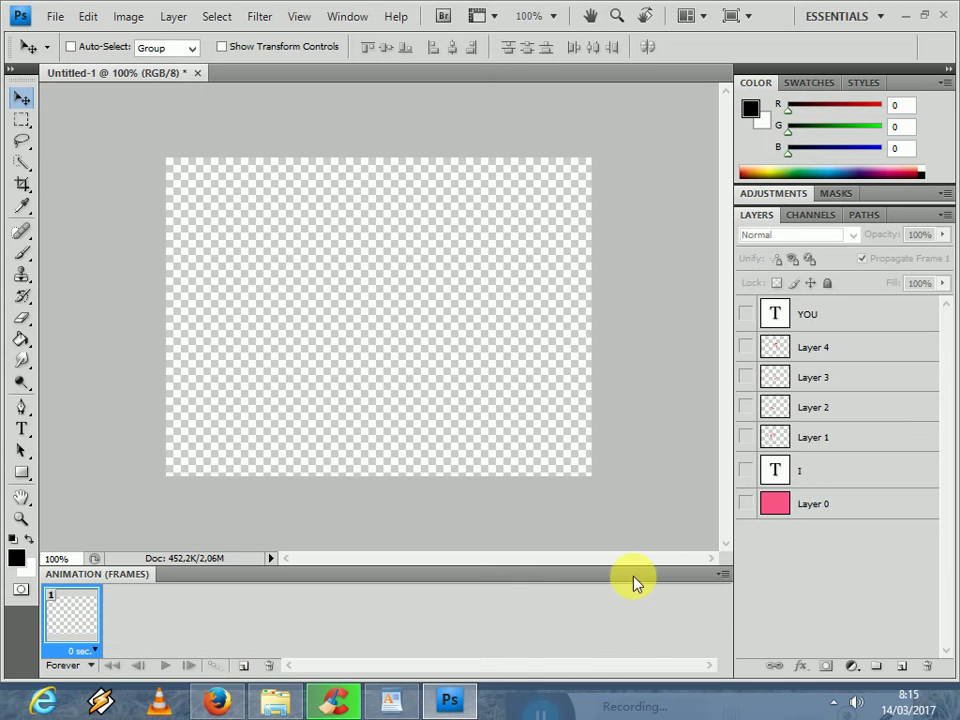
{"action": "left_click", "coordinate": [752, 507]}
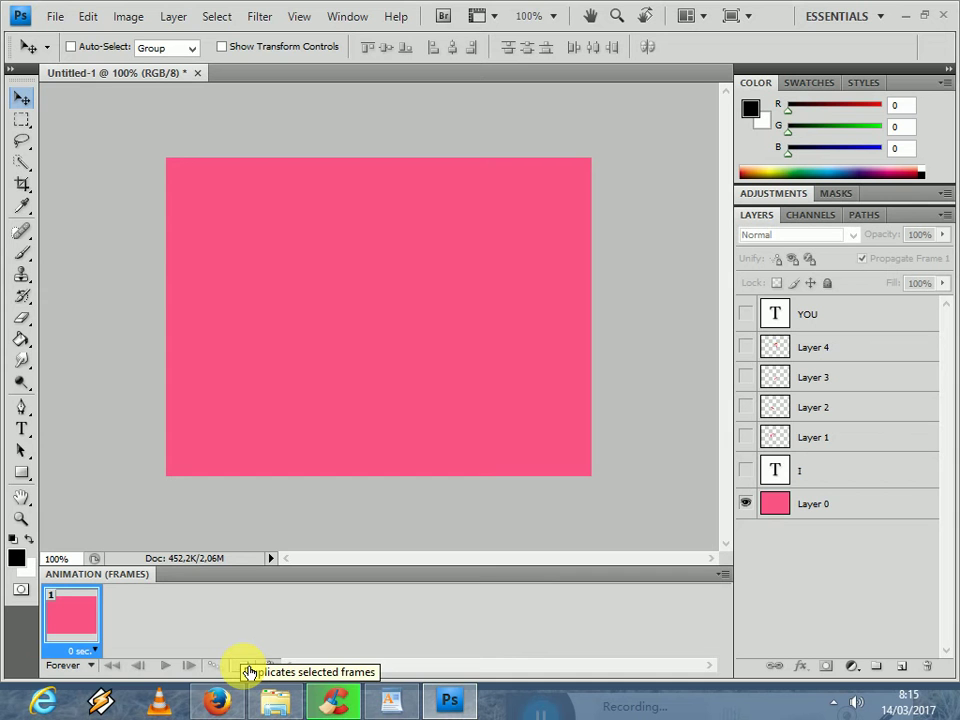
{"action": "left_click", "coordinate": [247, 670]}
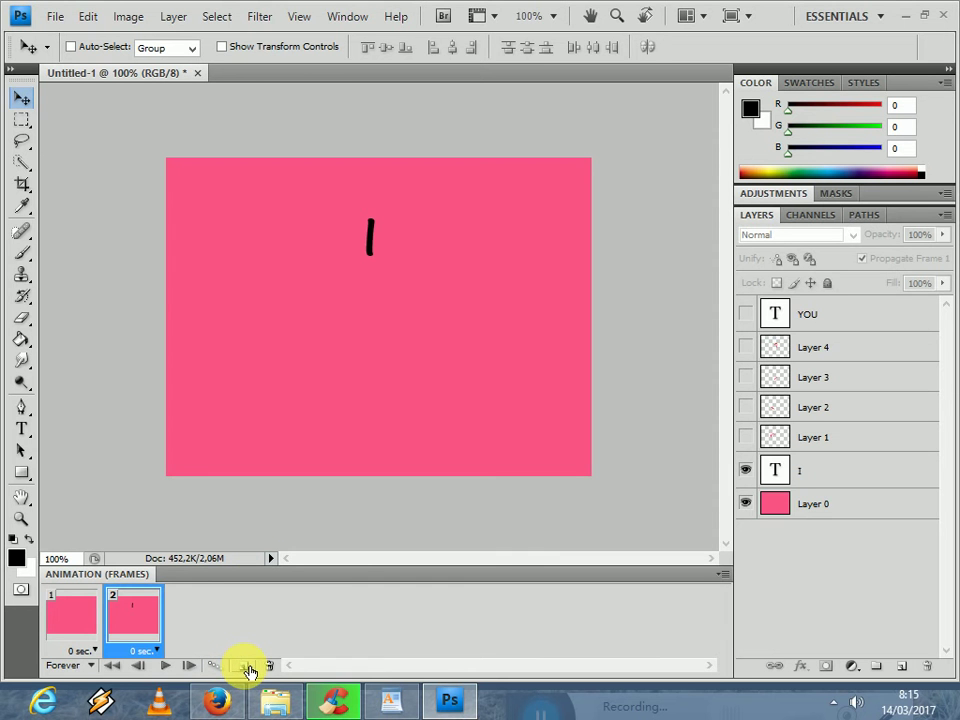
{"action": "left_click", "coordinate": [247, 670]}
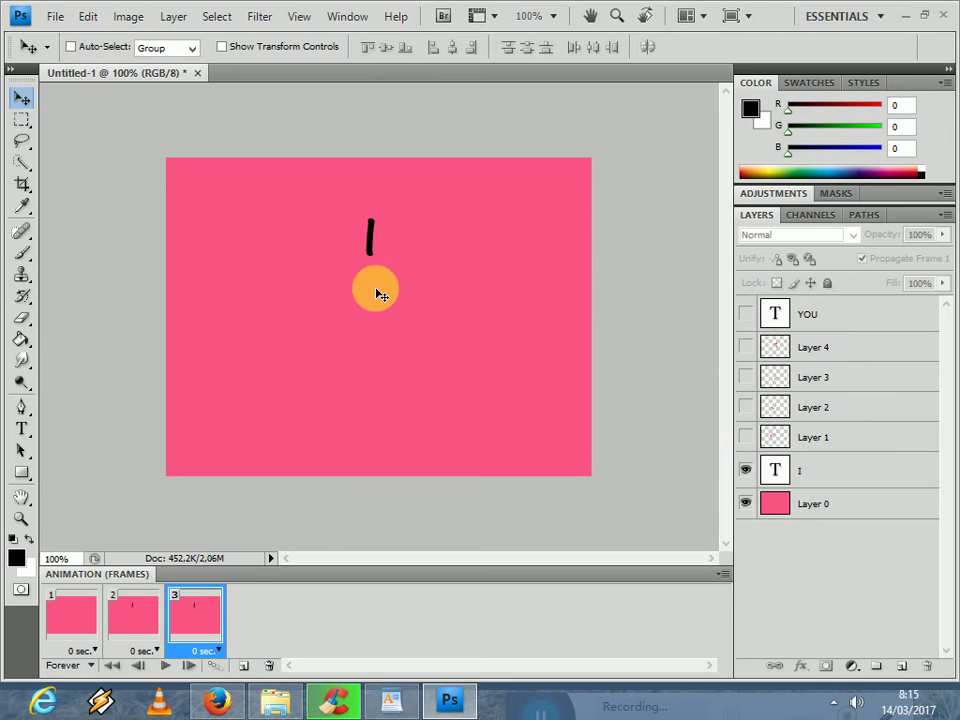
{"action": "left_click", "coordinate": [748, 439]}
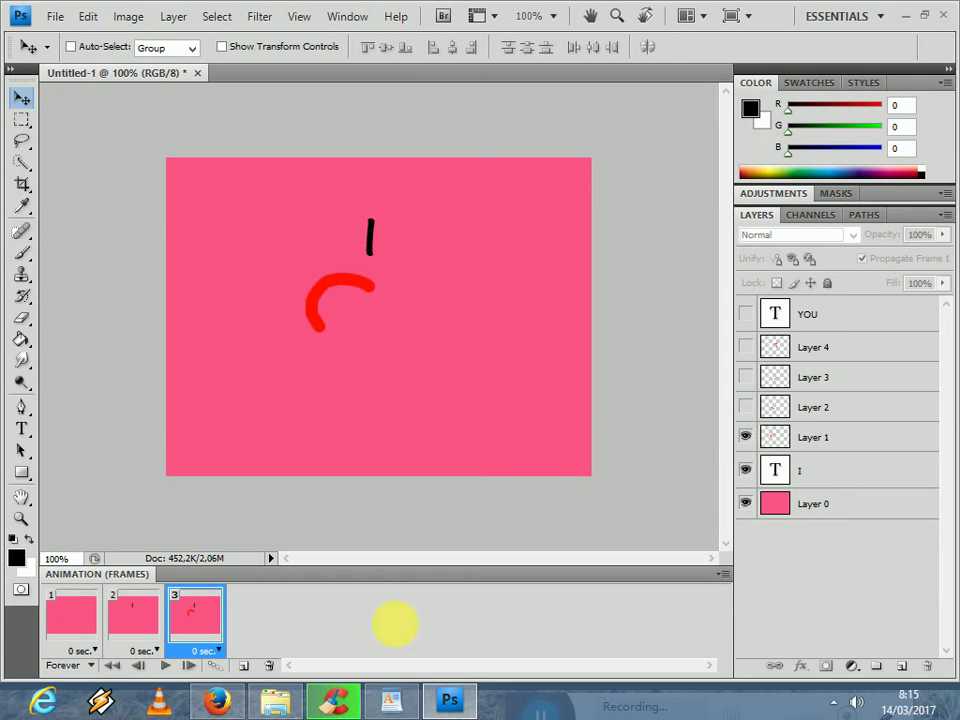
Add frames 4–7, revealing Layer 3, Layer 4 and YOU in turn, then play the animation
{"action": "left_click", "coordinate": [247, 665]}
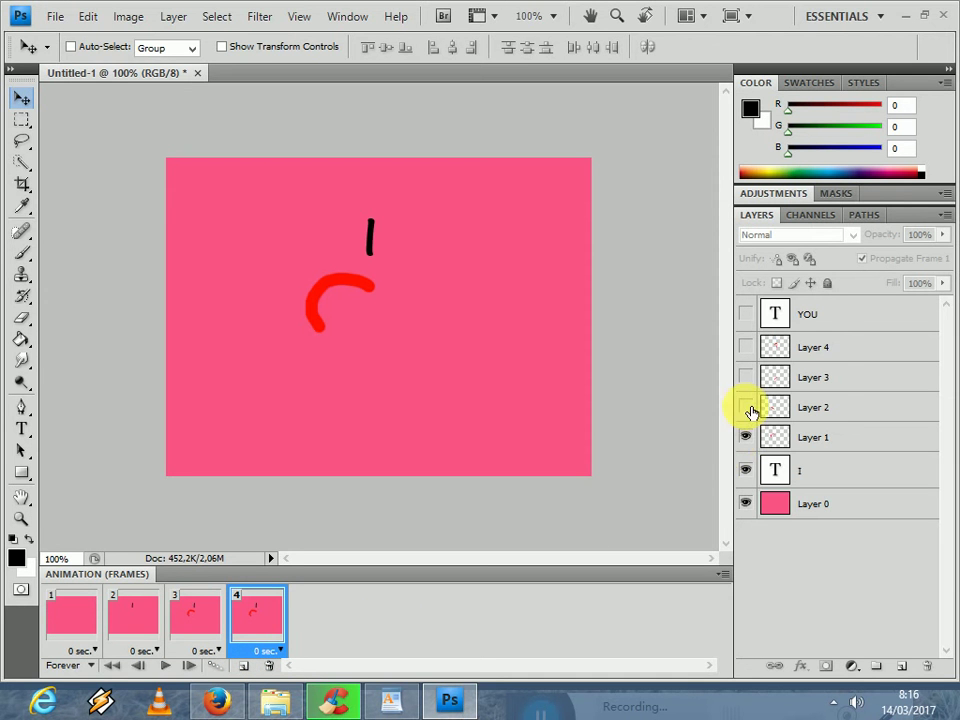
{"action": "left_click", "coordinate": [243, 667]}
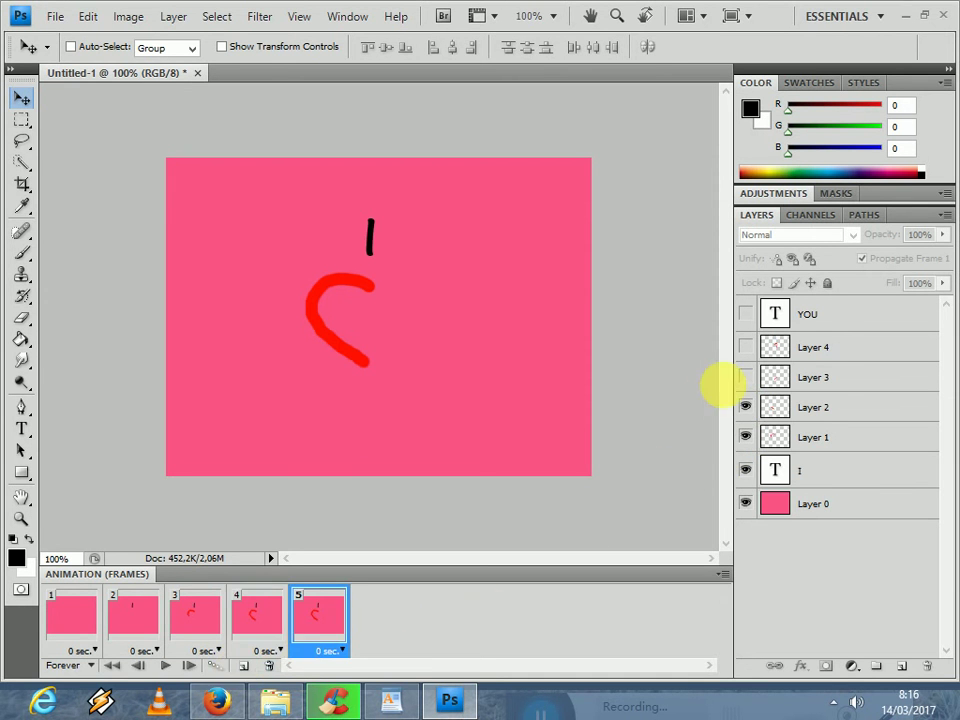
{"action": "left_click", "coordinate": [745, 377]}
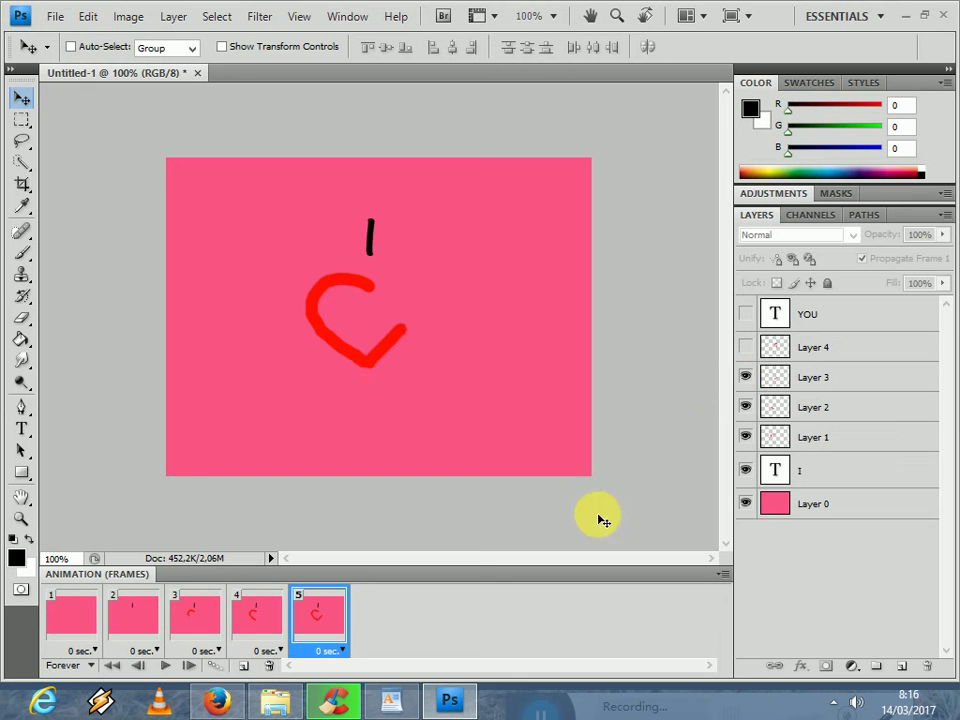
{"action": "left_click", "coordinate": [243, 667]}
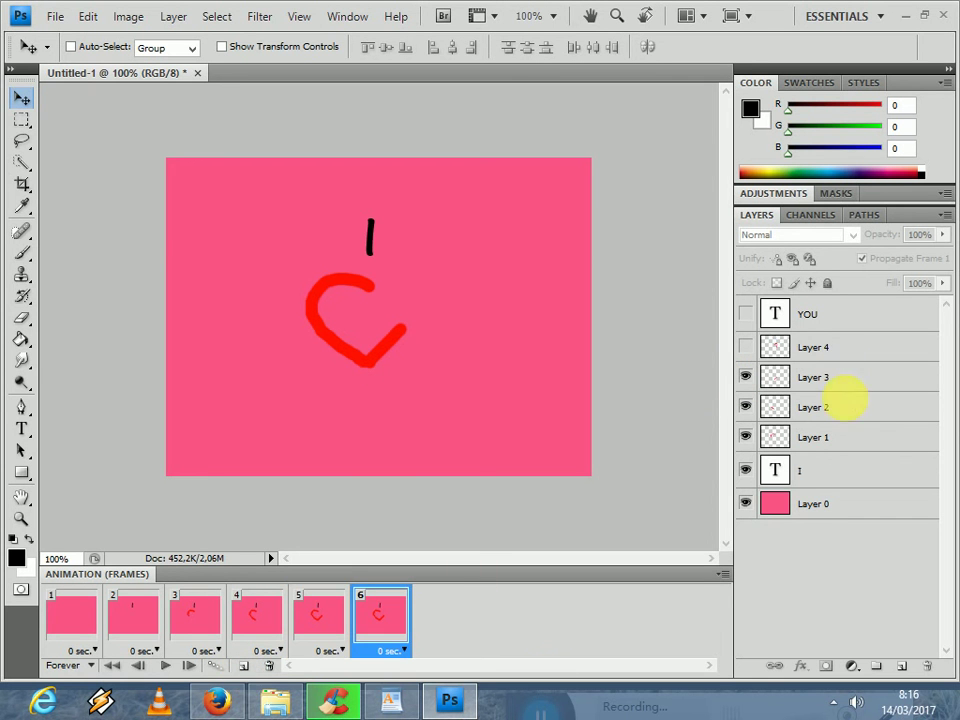
{"action": "left_click", "coordinate": [750, 344]}
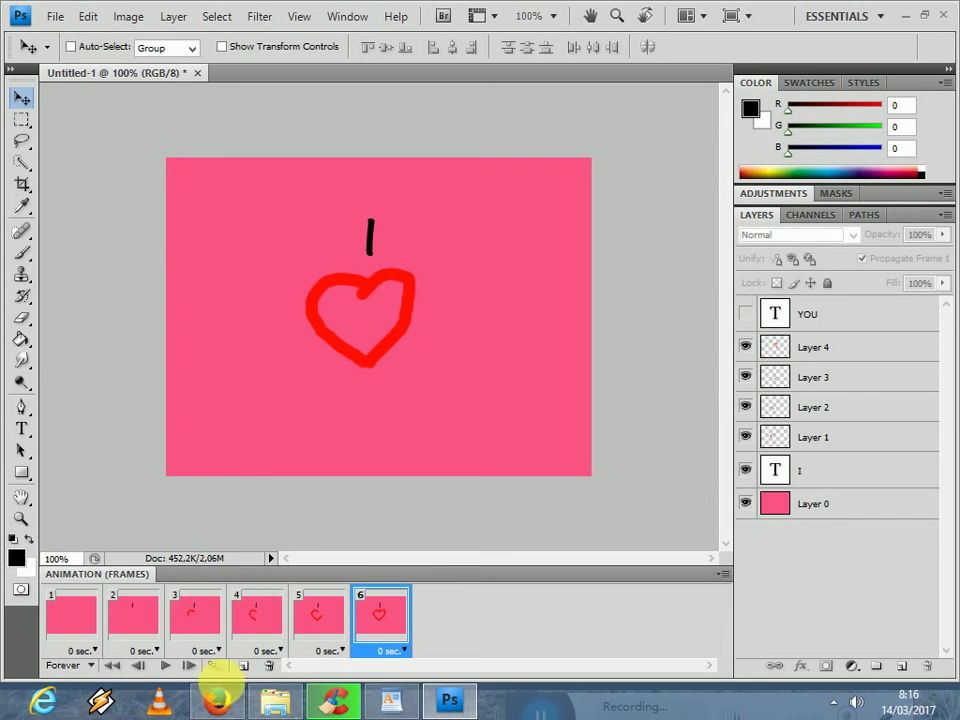
{"action": "left_click", "coordinate": [245, 667]}
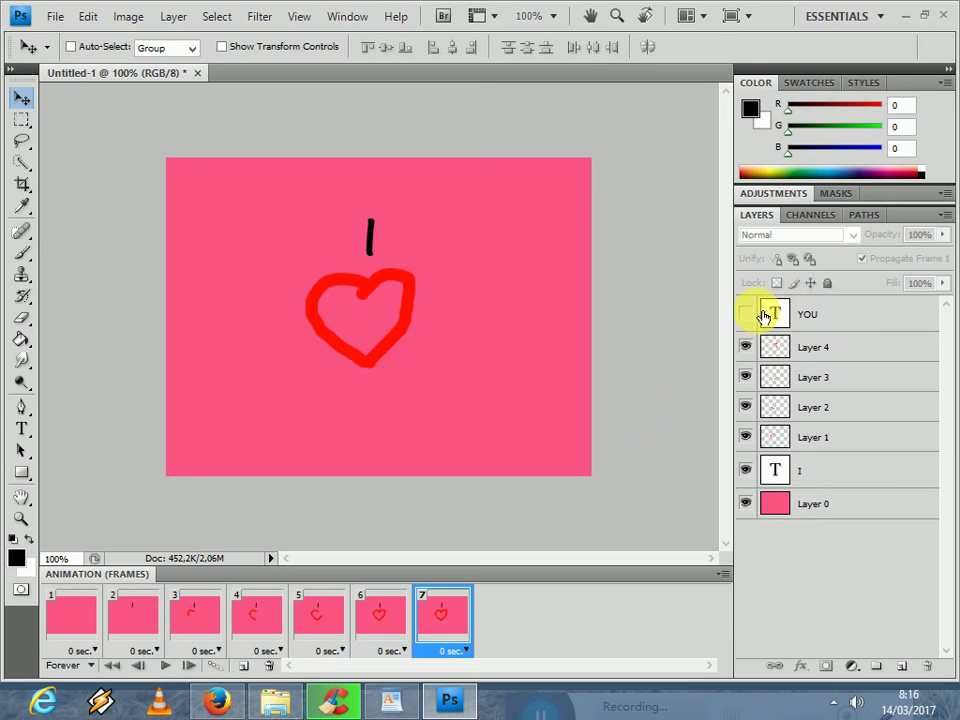
{"action": "left_click", "coordinate": [746, 314]}
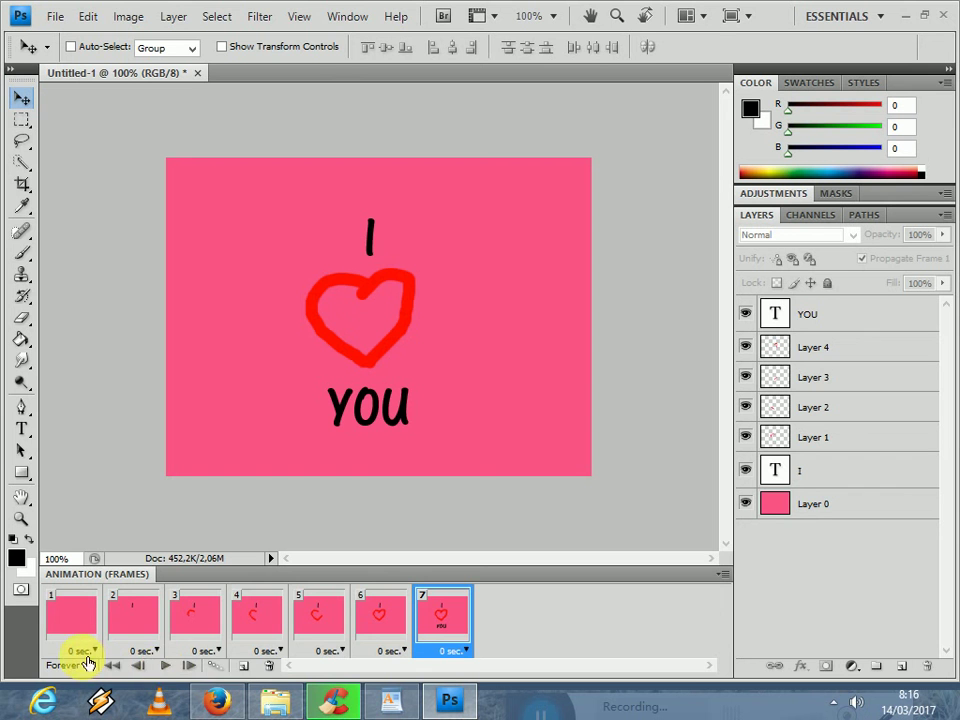
{"action": "left_click", "coordinate": [167, 666]}
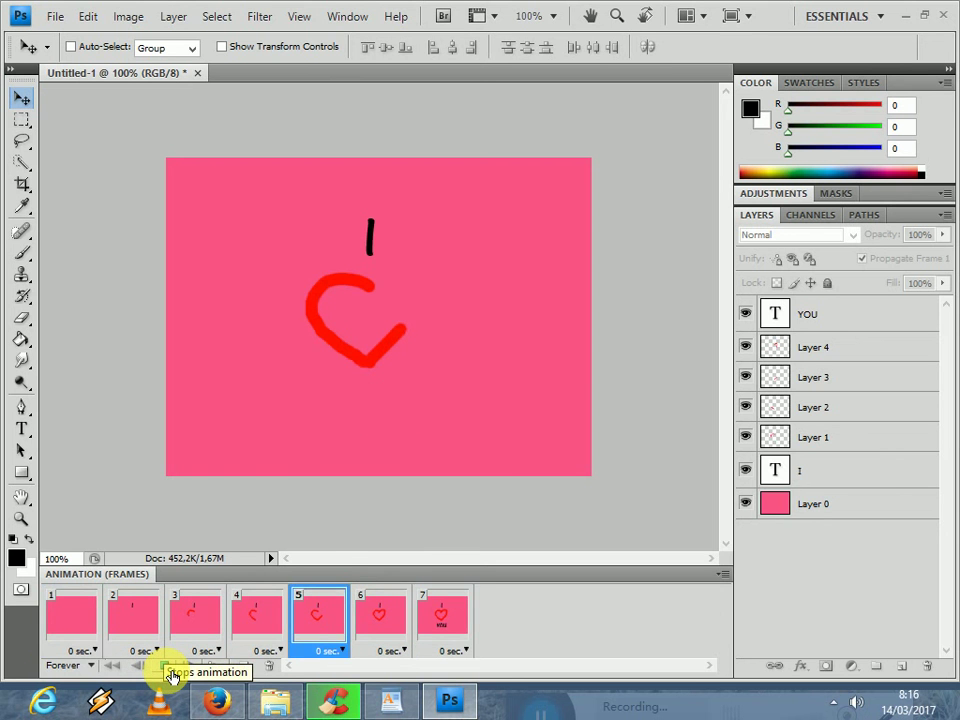
Stop playback and give frames 1–3 a 0.2-second delay
{"action": "left_click", "coordinate": [171, 675]}
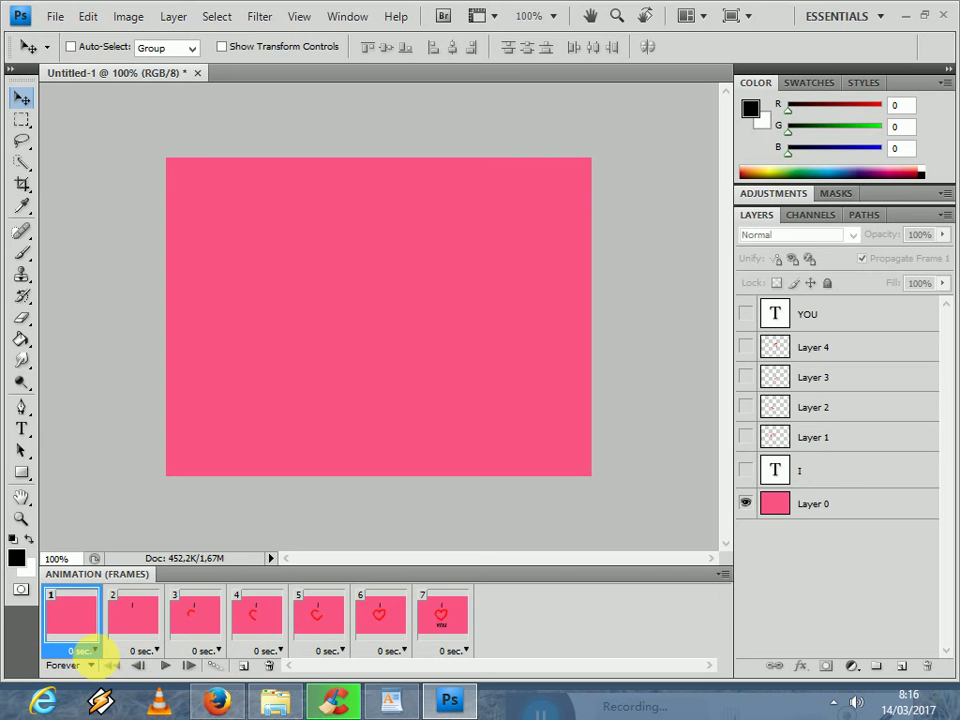
{"action": "left_click", "coordinate": [97, 652]}
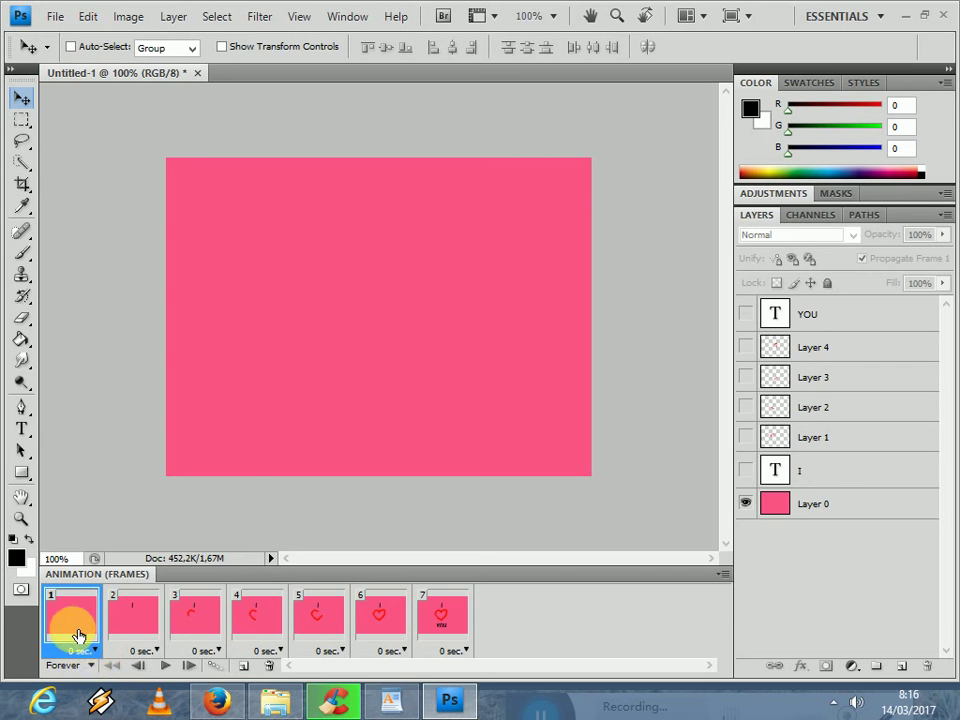
{"action": "left_click", "coordinate": [96, 652]}
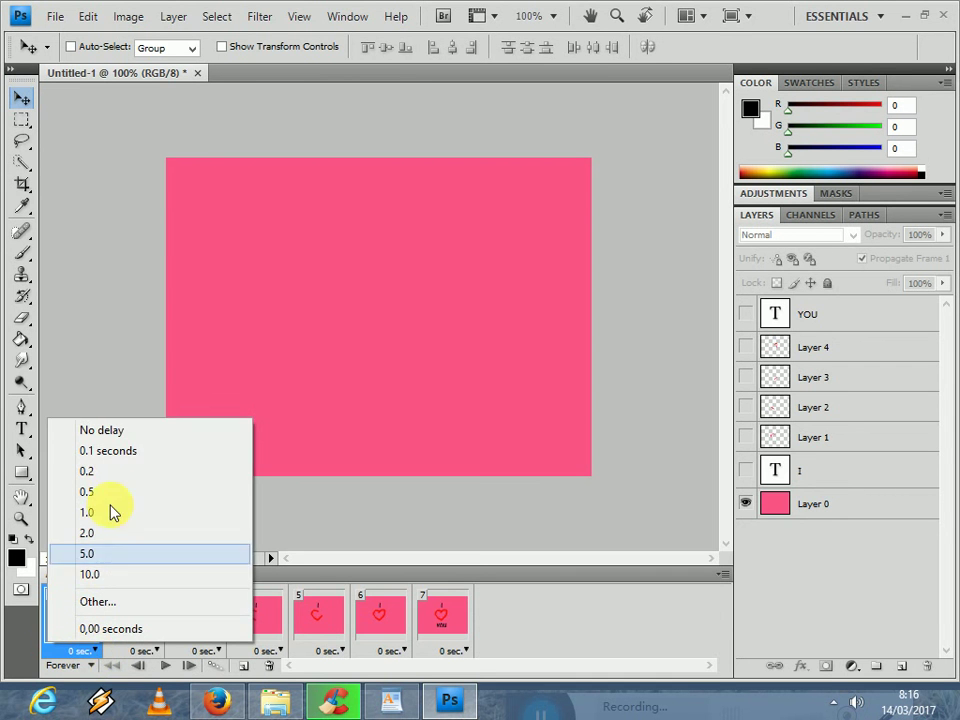
{"action": "left_click", "coordinate": [108, 472]}
{"action": "left_click", "coordinate": [158, 651]}
{"action": "left_click", "coordinate": [176, 470]}
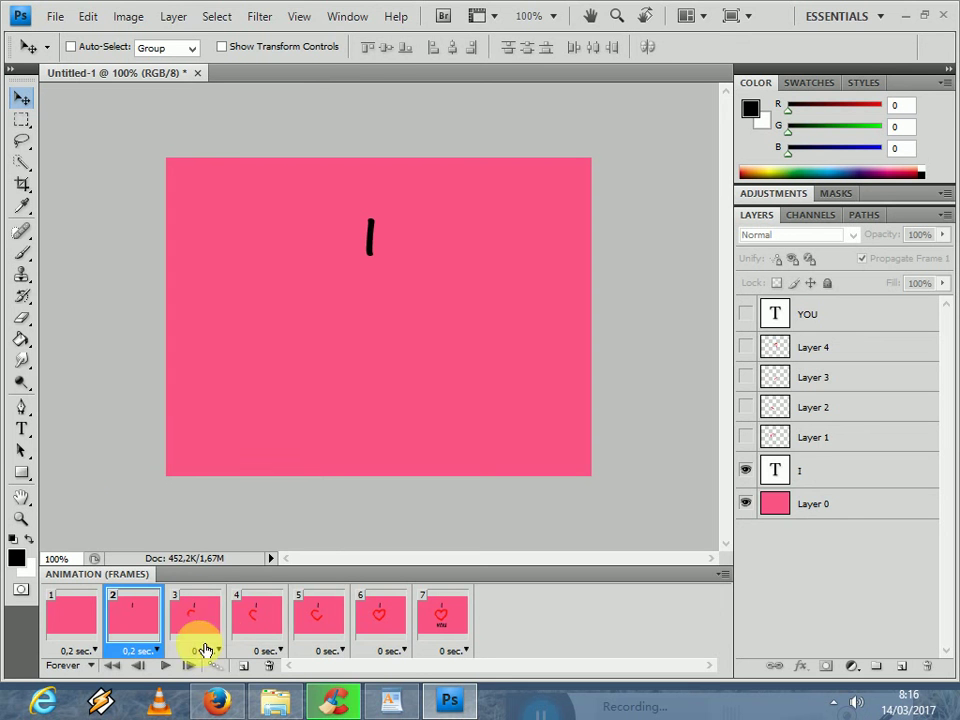
{"action": "left_click", "coordinate": [222, 650]}
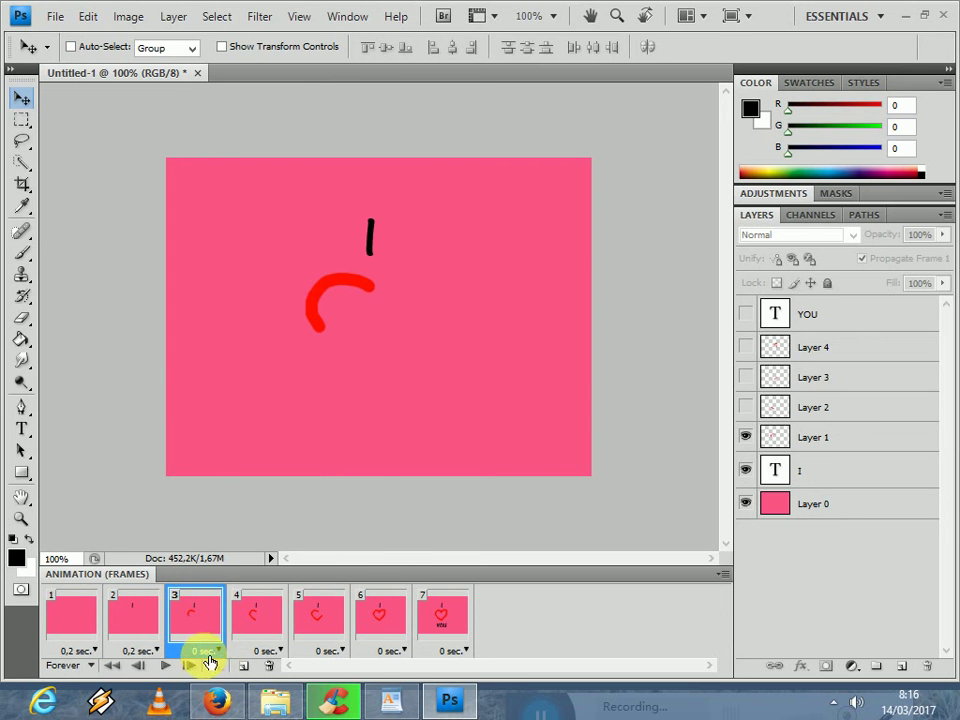
{"action": "left_click", "coordinate": [214, 651]}
{"action": "left_click", "coordinate": [222, 470]}
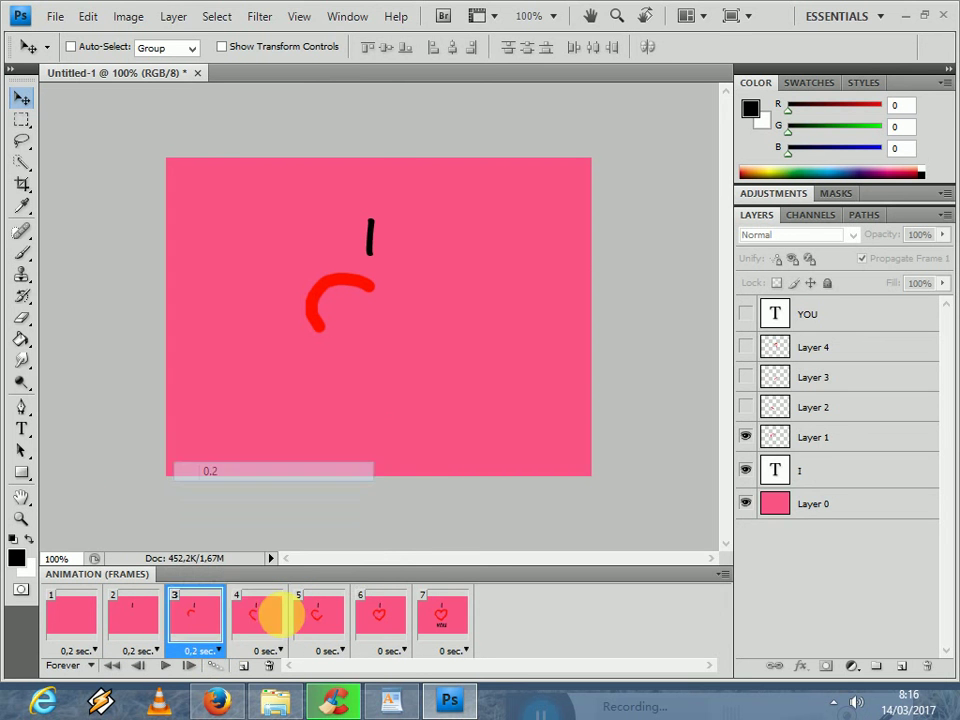
Give frames 4–6 a 0.2-second delay and frame 7 0.5 seconds, then replay
{"action": "left_click", "coordinate": [268, 651]}
{"action": "left_click", "coordinate": [284, 471]}
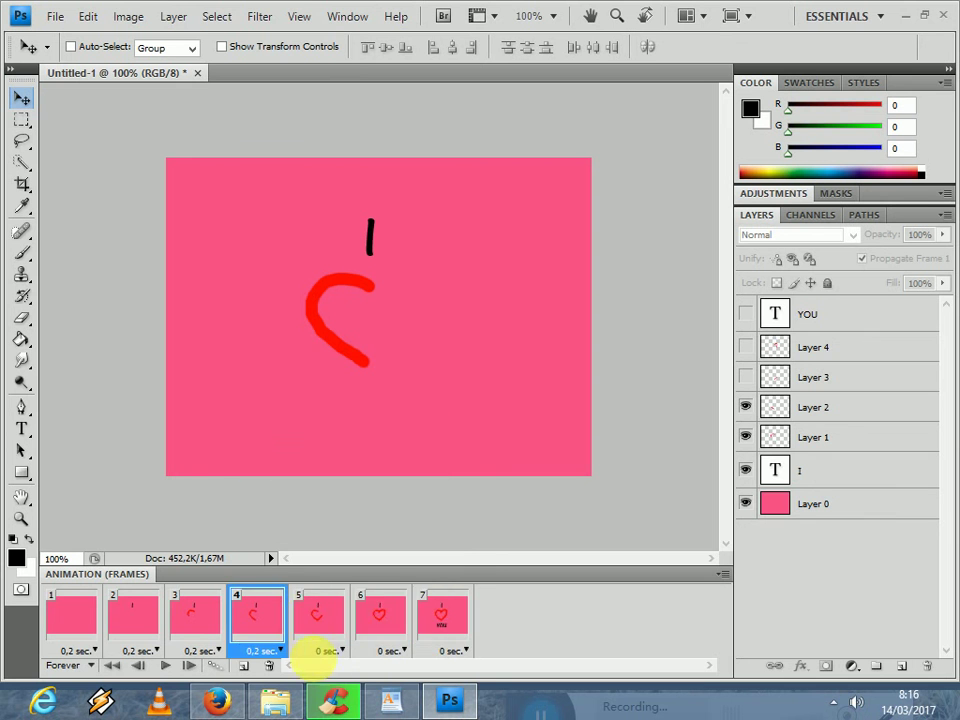
{"action": "left_click", "coordinate": [328, 651]}
{"action": "left_click", "coordinate": [342, 470]}
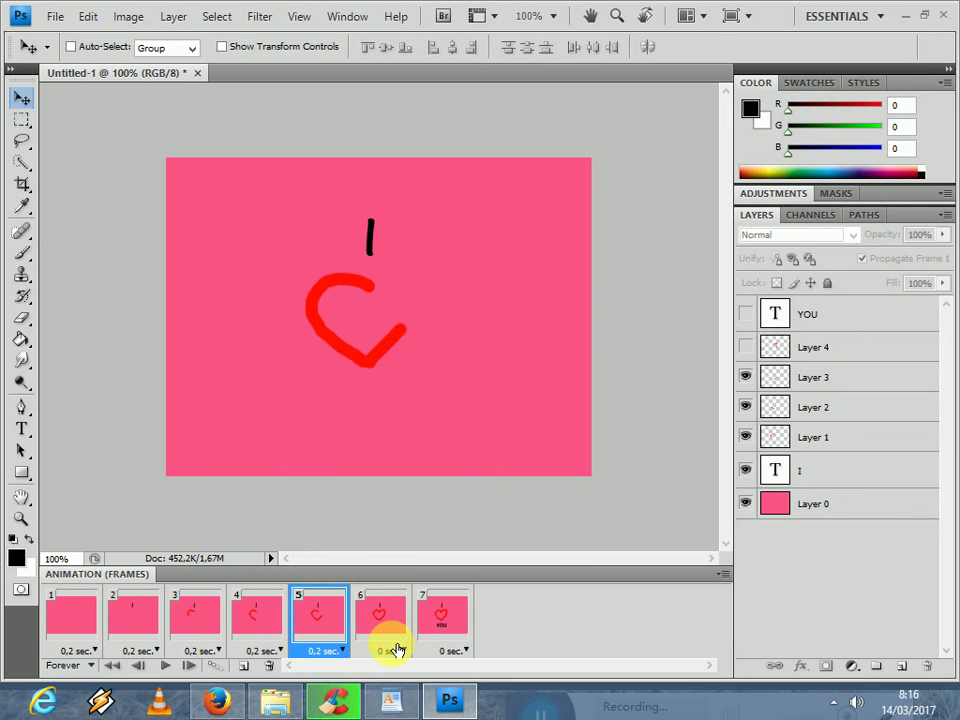
{"action": "left_click", "coordinate": [390, 651]}
{"action": "left_click", "coordinate": [378, 470]}
{"action": "left_click", "coordinate": [455, 651]}
{"action": "left_click", "coordinate": [460, 493]}
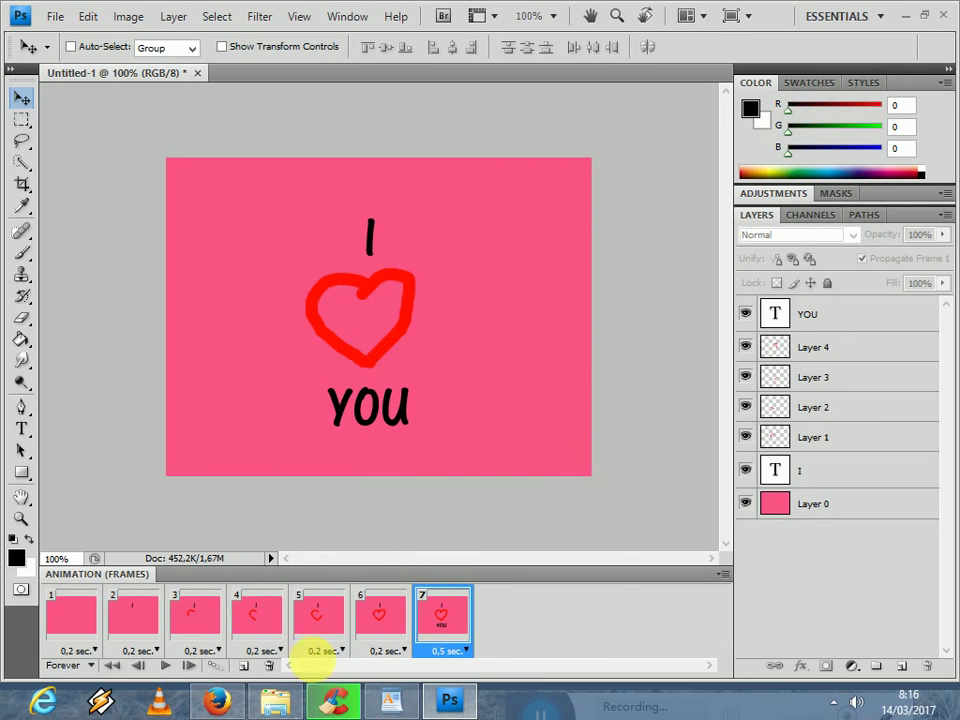
{"action": "left_click", "coordinate": [168, 667]}
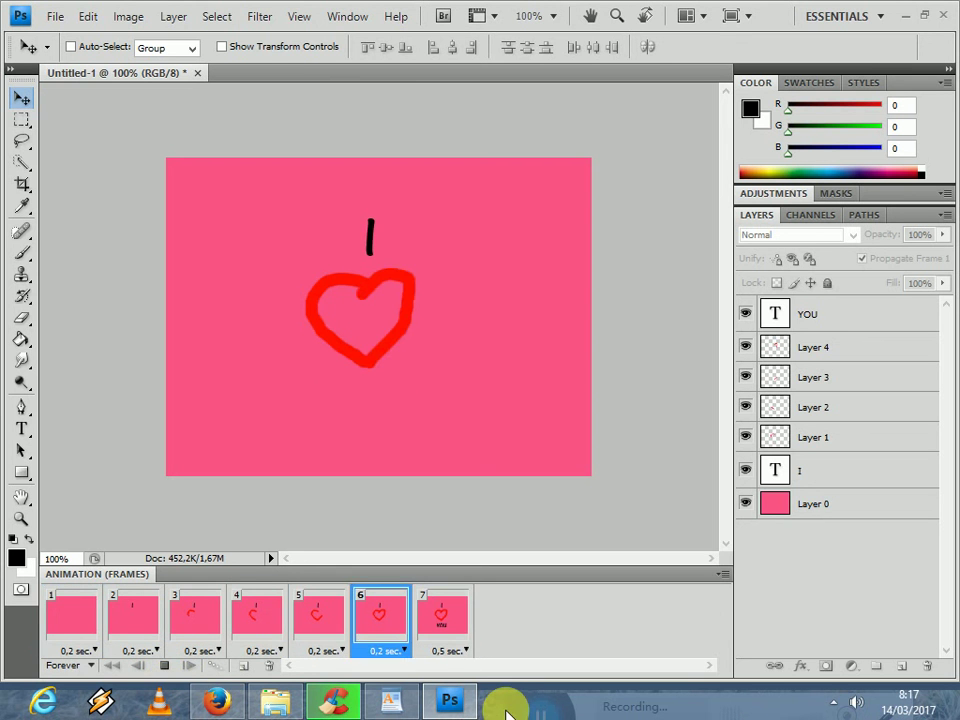
Stop the looping 'I ♥ YOU' animation preview, returning to the blank pink first frame
{"action": "key", "text": "space"}
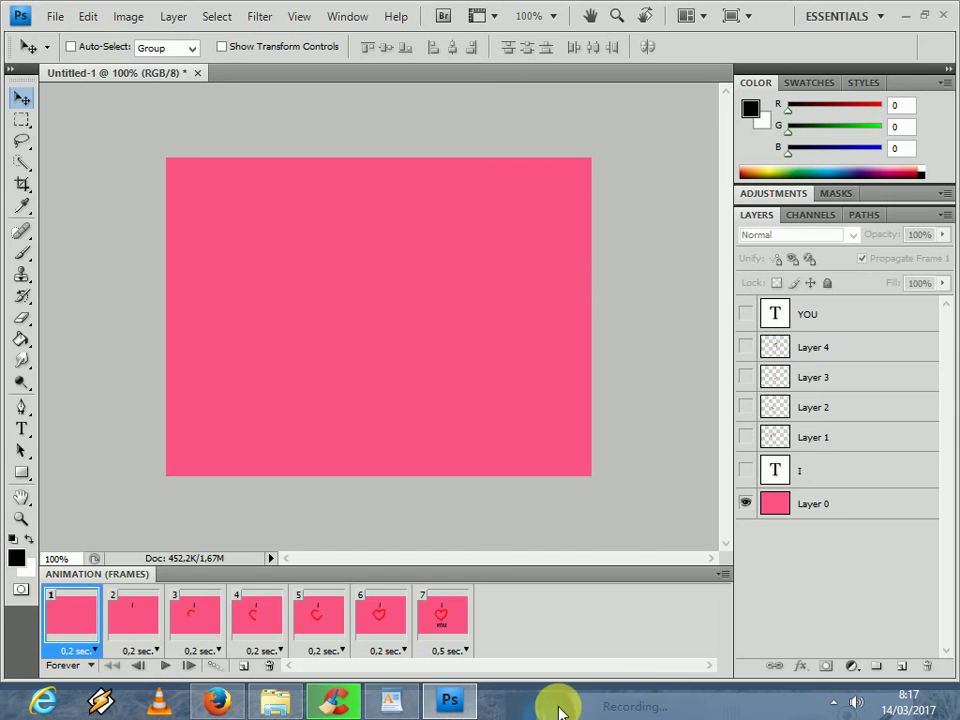